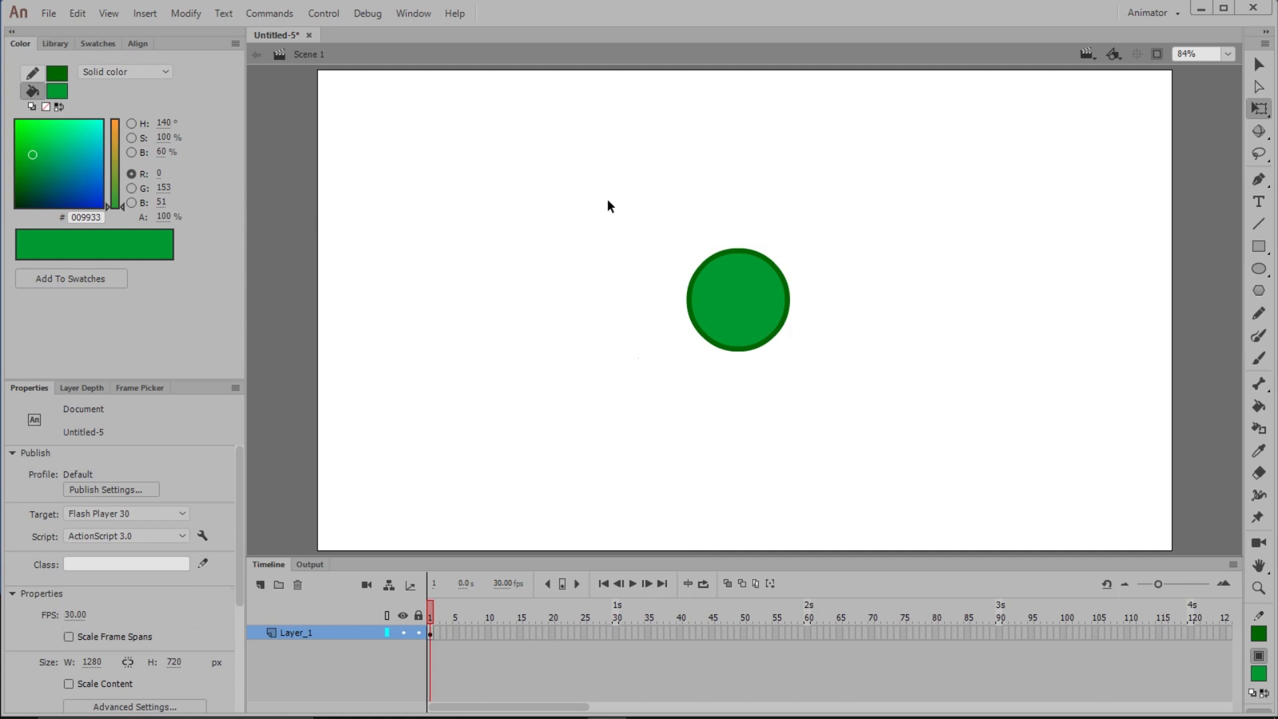
Convert the green circle into a Graphic symbol named greenball
drag(607, 199, 863, 400)
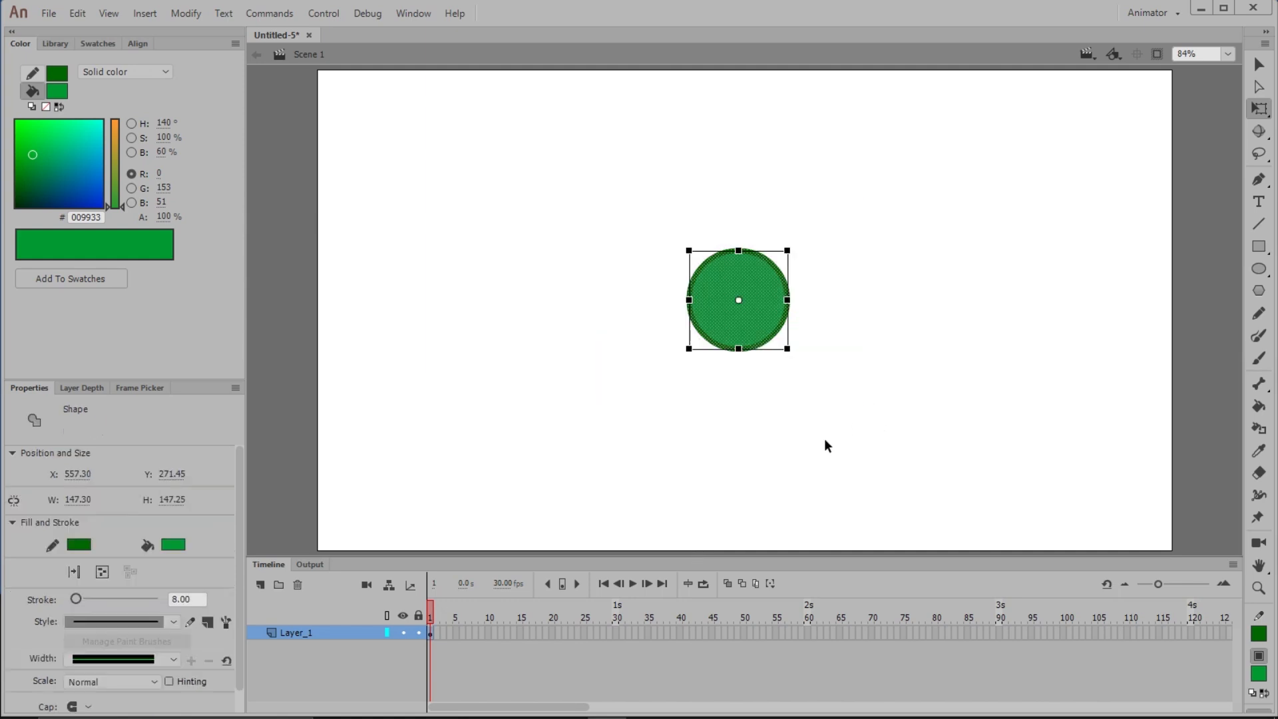
key(F8)
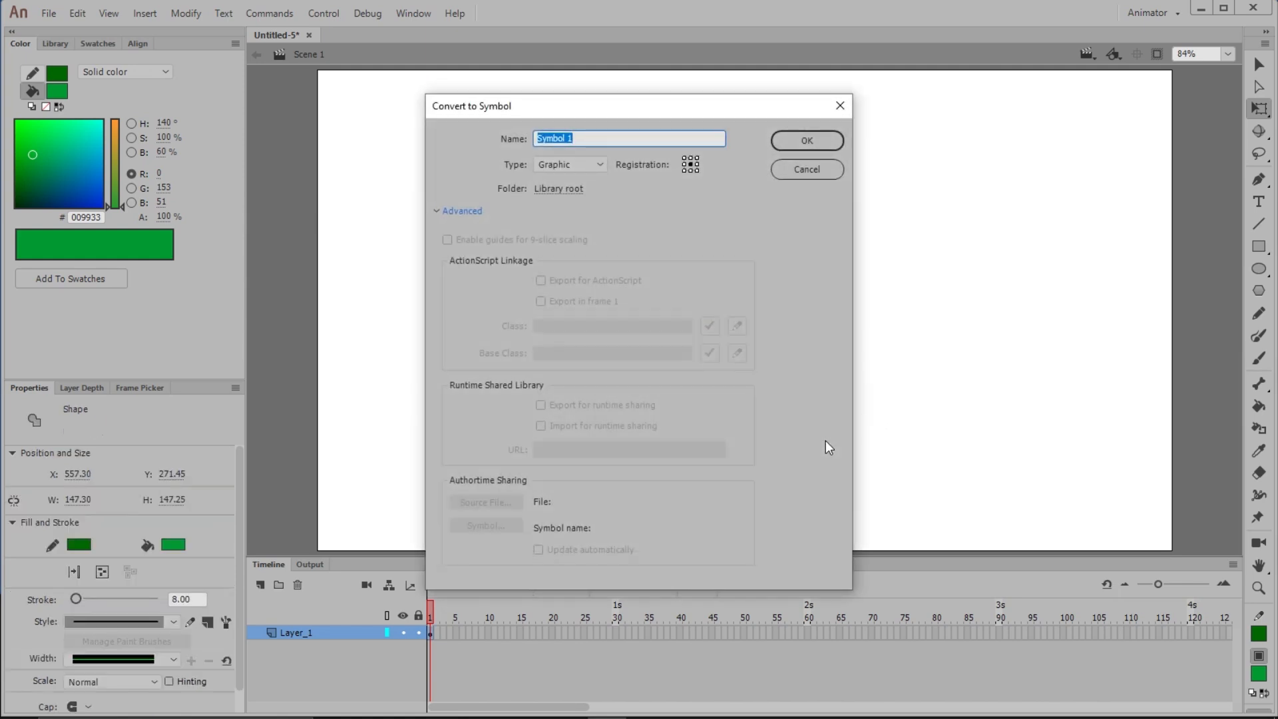
text(greenball)
click(602, 163)
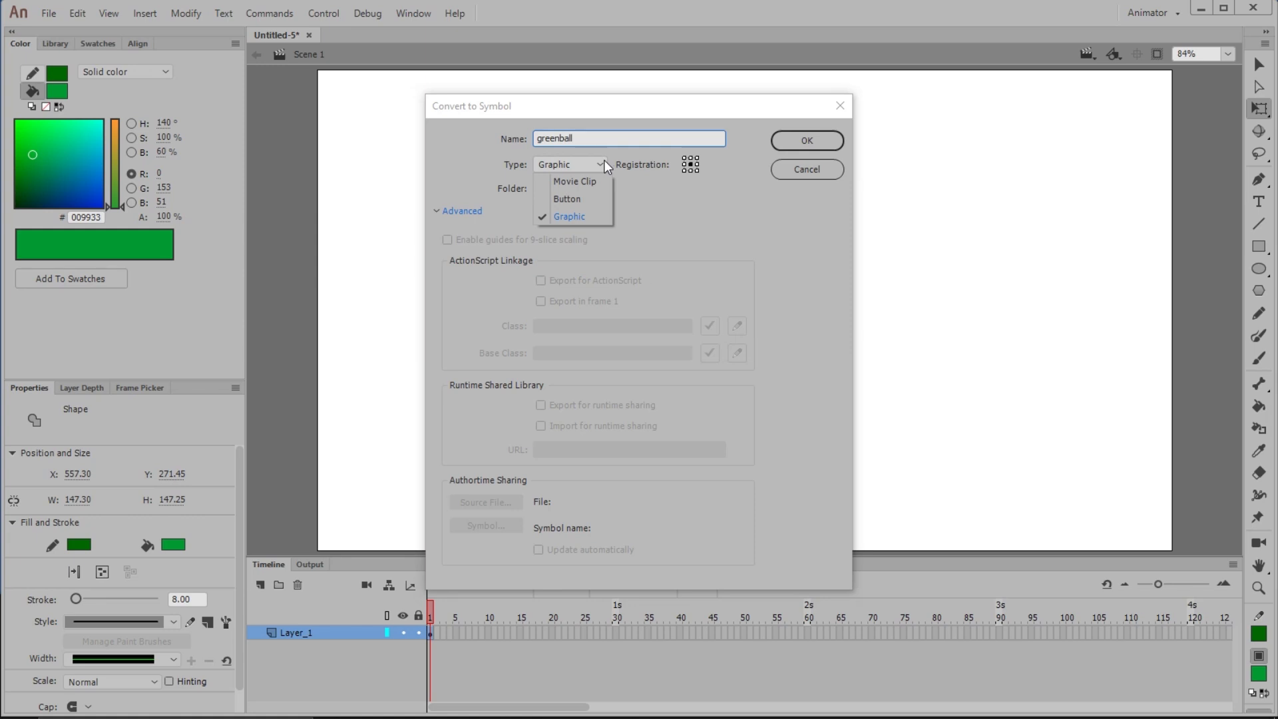
click(578, 217)
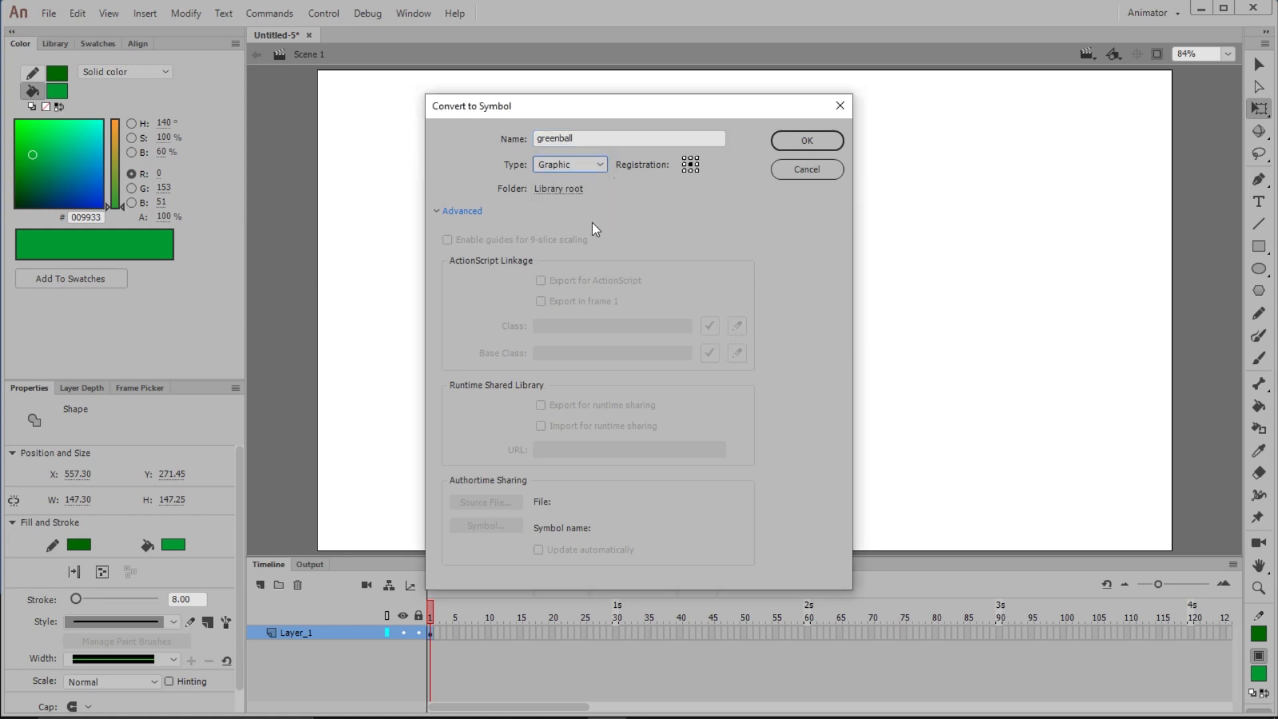
click(825, 137)
click(876, 348)
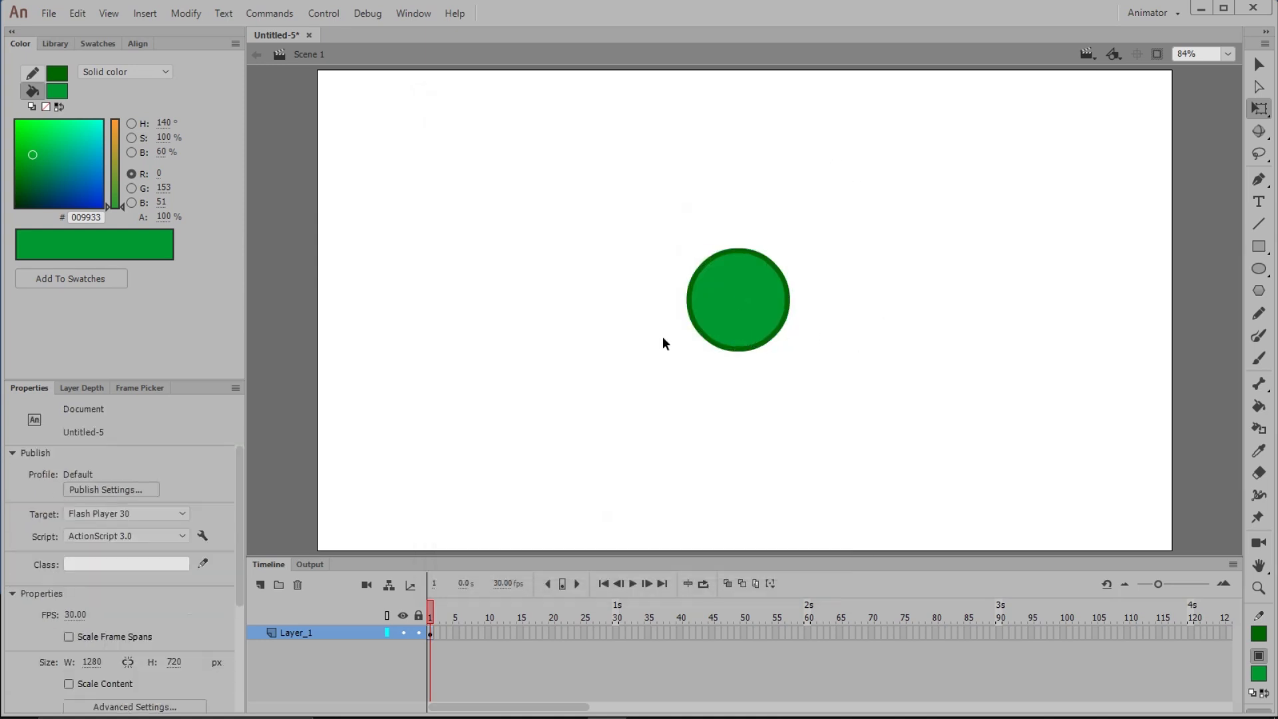
Place two more greenball instances from the library and arrange the three circles in a horizontal row
click(54, 43)
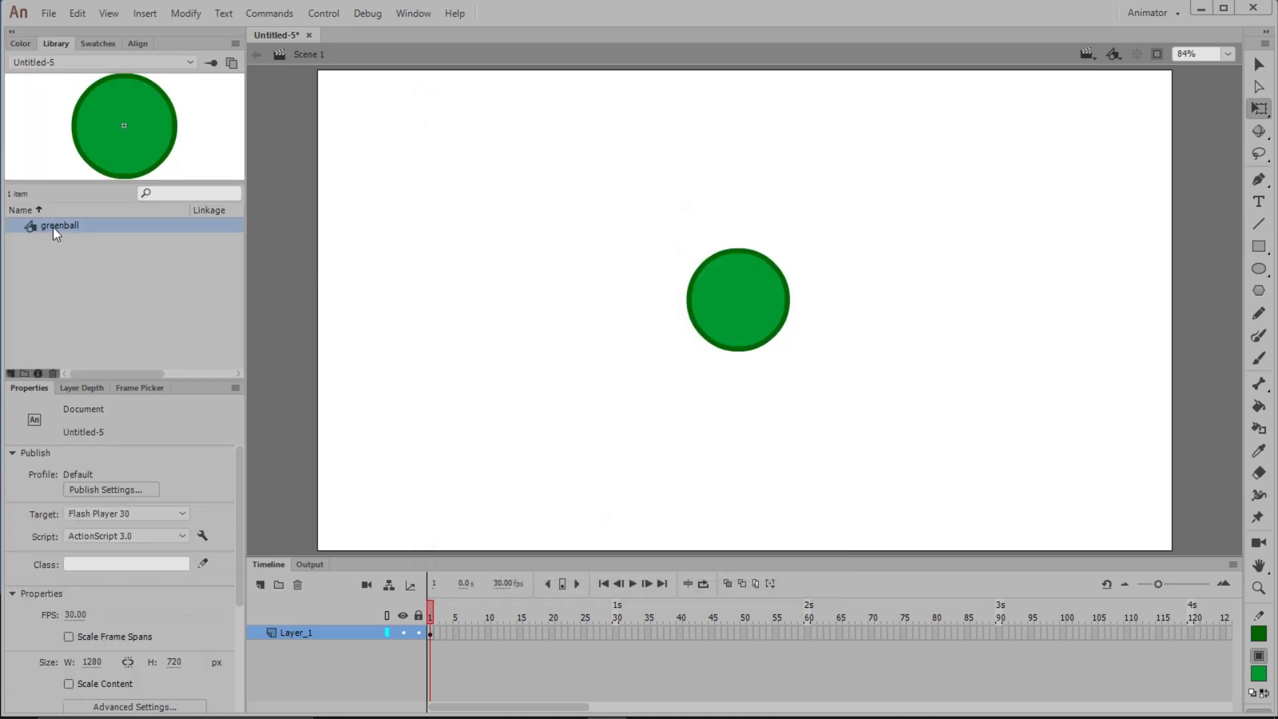
drag(58, 229, 511, 319)
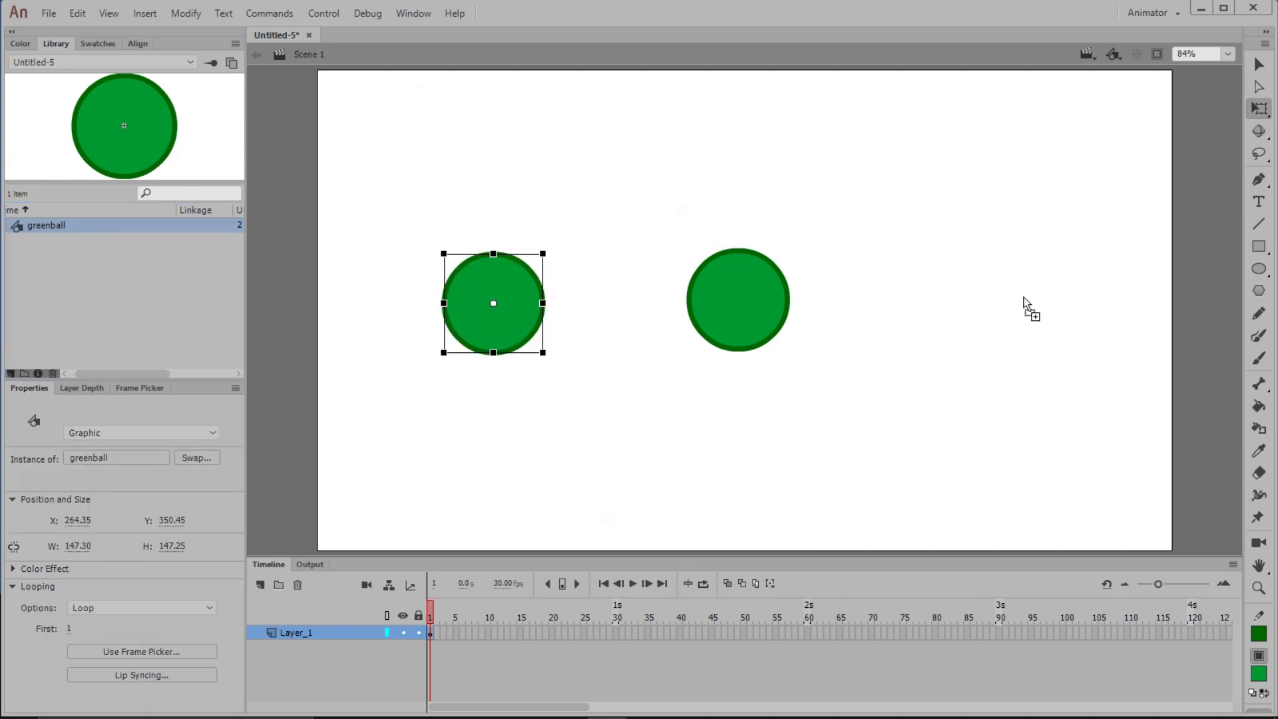
drag(1025, 305, 1007, 314)
drag(754, 316, 774, 317)
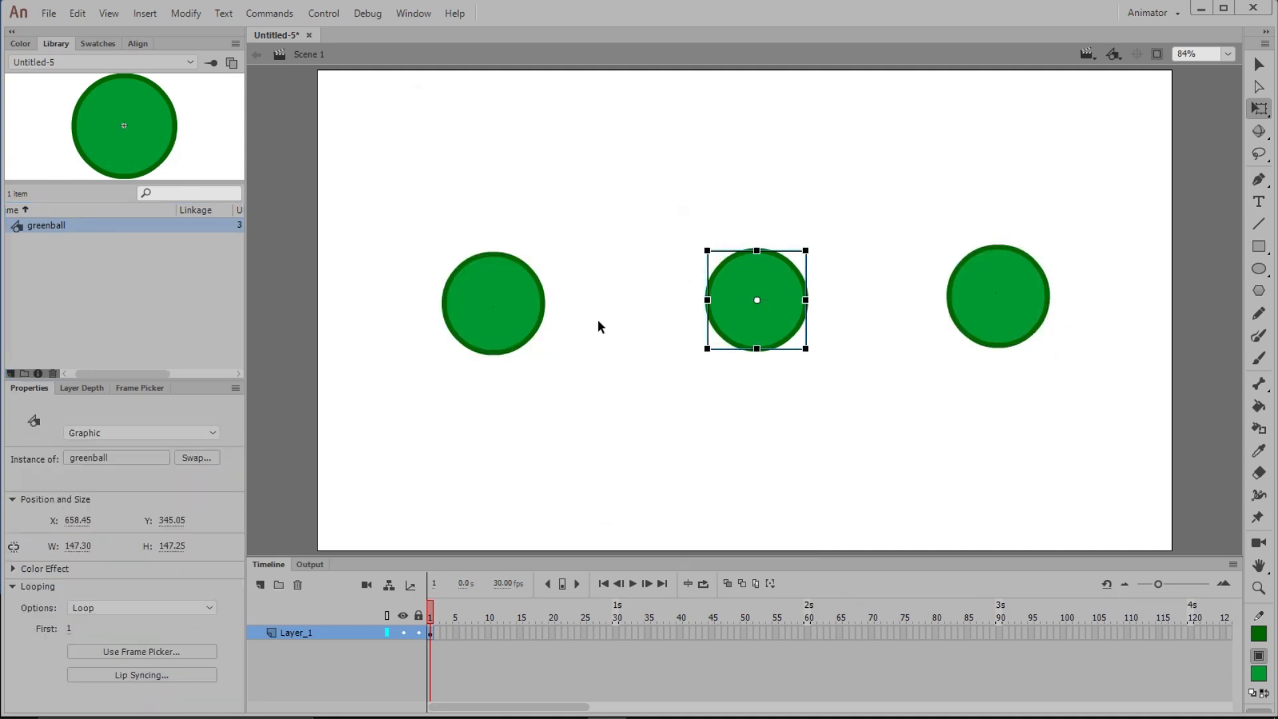
drag(505, 319, 529, 319)
Edit the greenball symbol and change its fill to a lighter green
double_click(779, 339)
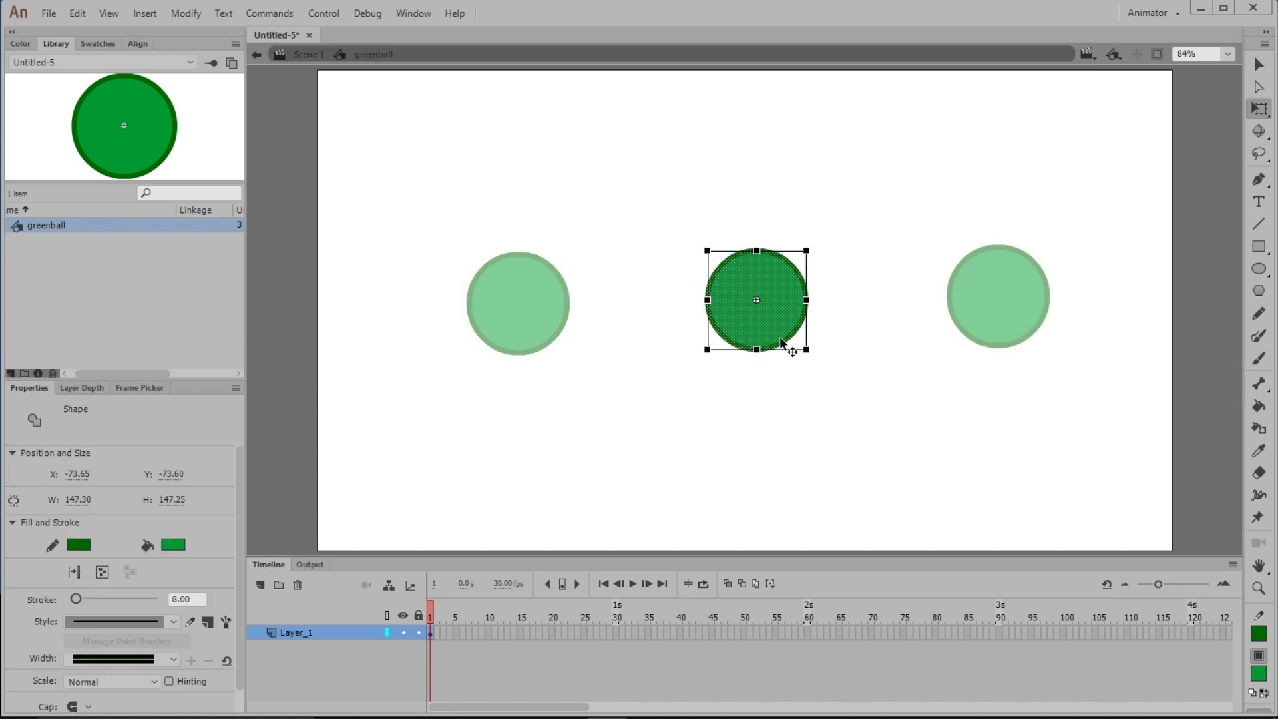
click(811, 314)
click(778, 318)
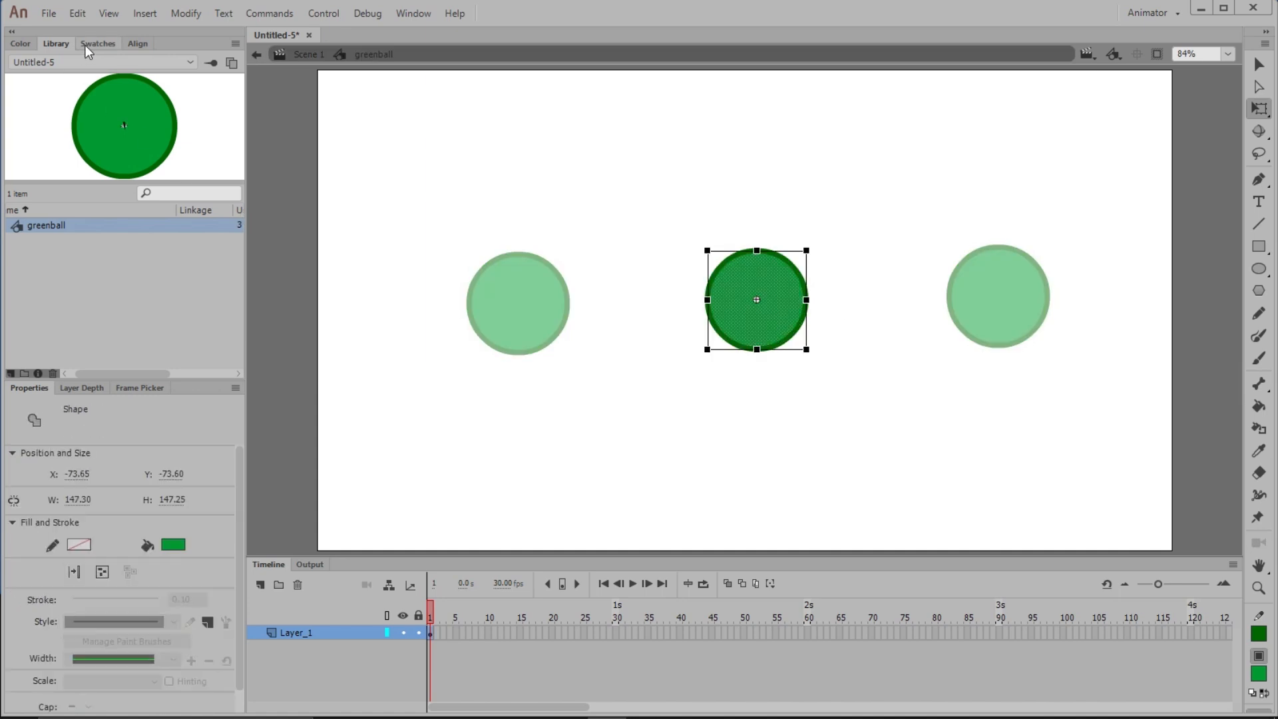
click(20, 44)
mouse_move(37, 156)
mouse_down()
mouse_move(51, 143)
mouse_move(27, 168)
mouse_move(45, 155)
mouse_up()
Set the greenball stroke to the same green with a width of 4, then return to the scene
double_click(760, 322)
click(52, 73)
click(40, 74)
drag(177, 599, 167, 606)
text(4.)
key(Return)
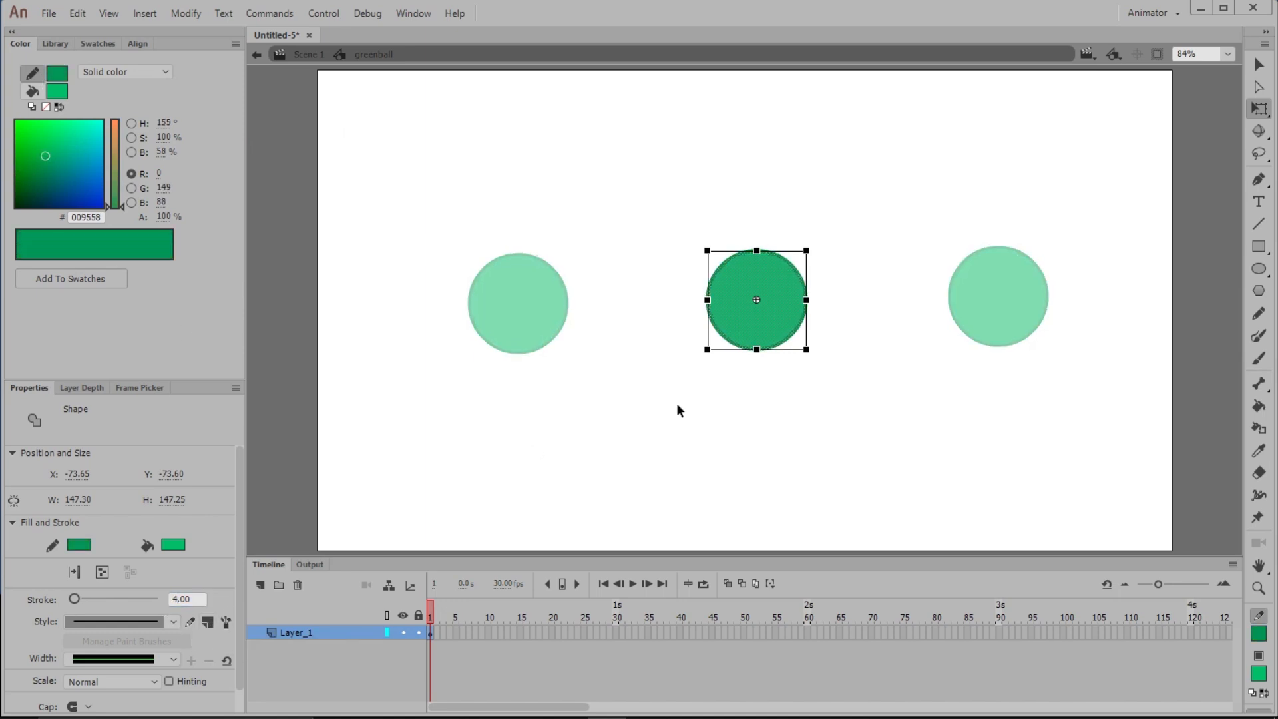
double_click(764, 413)
Duplicate the left instance's symbol as a new symbol named blueball
click(535, 330)
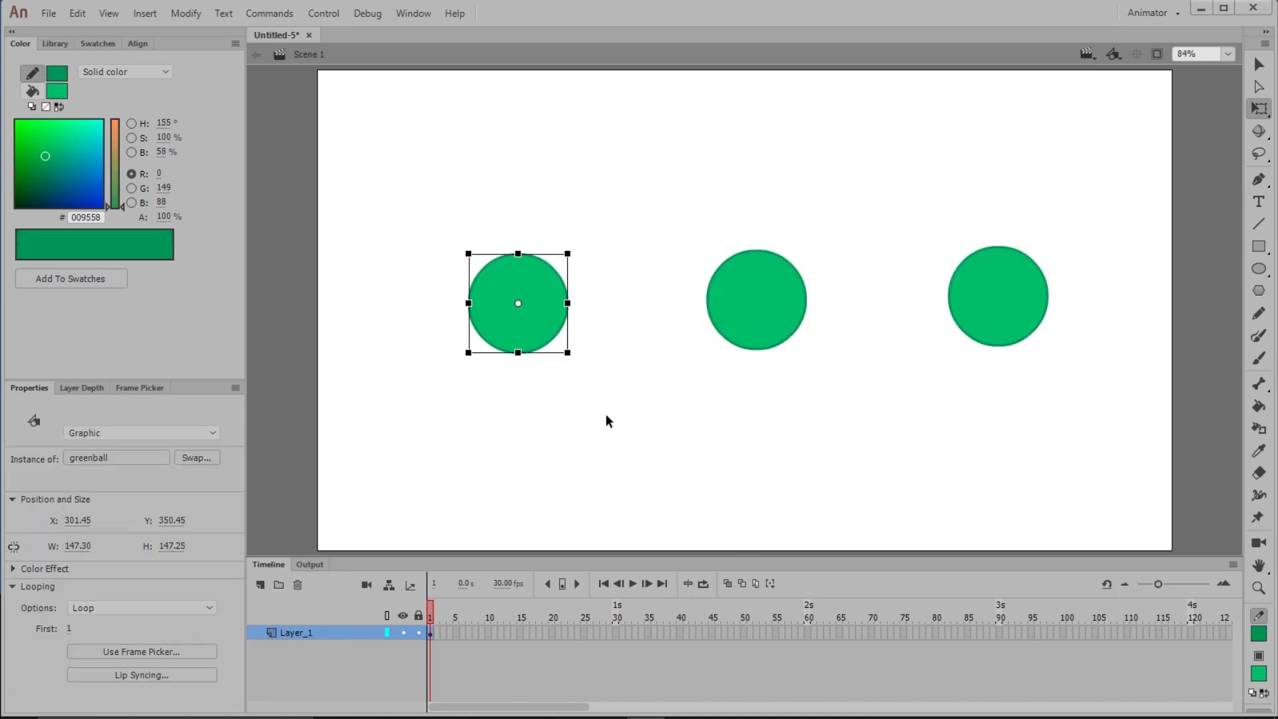
click(608, 415)
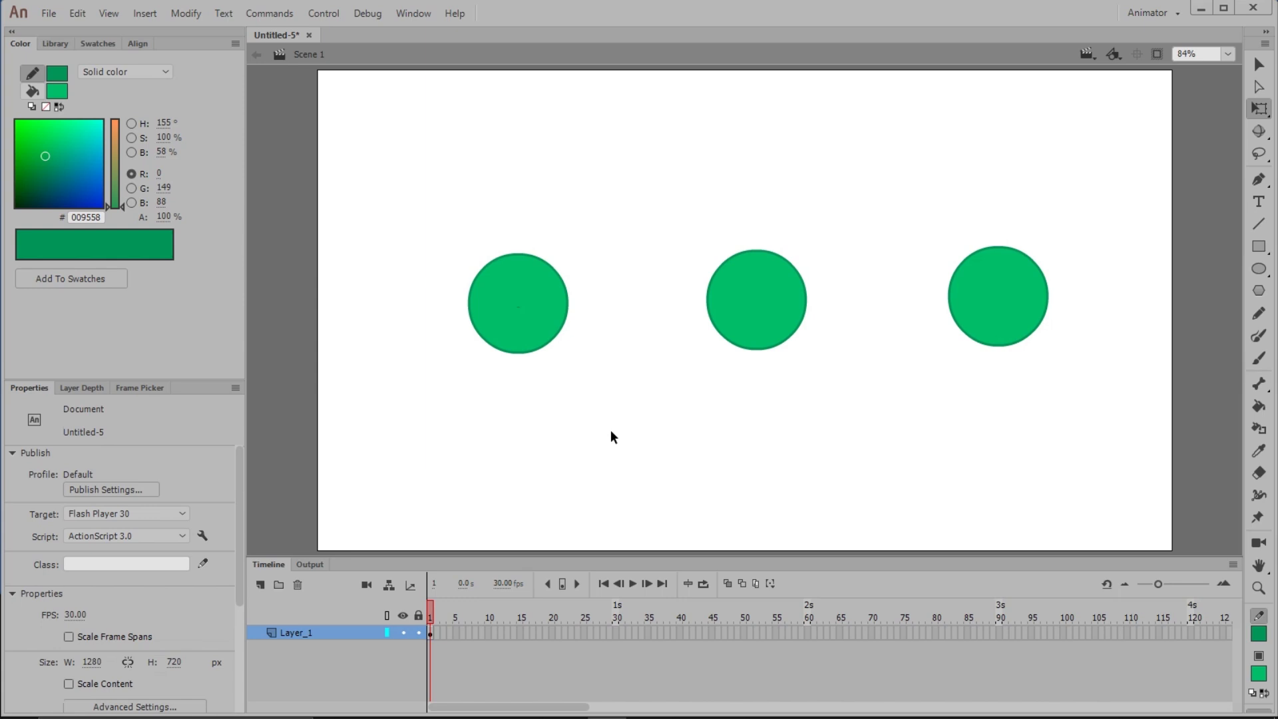
click(532, 322)
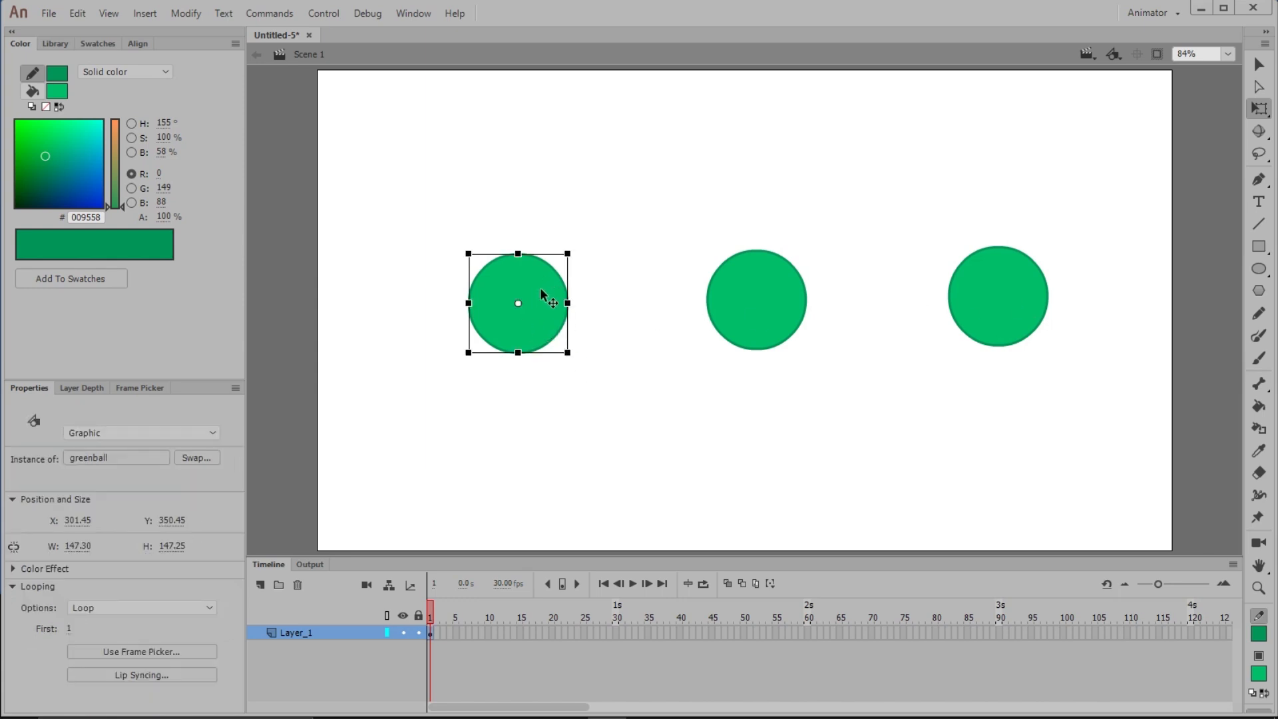
right_click(541, 292)
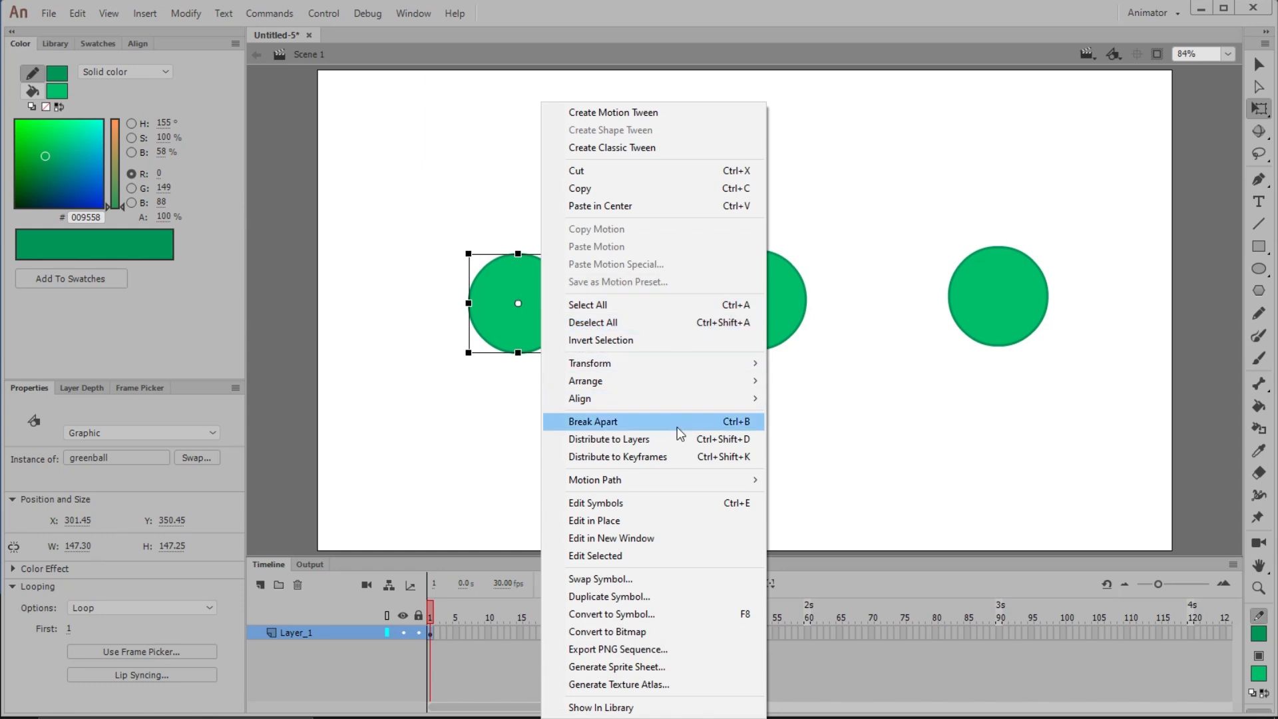
click(649, 594)
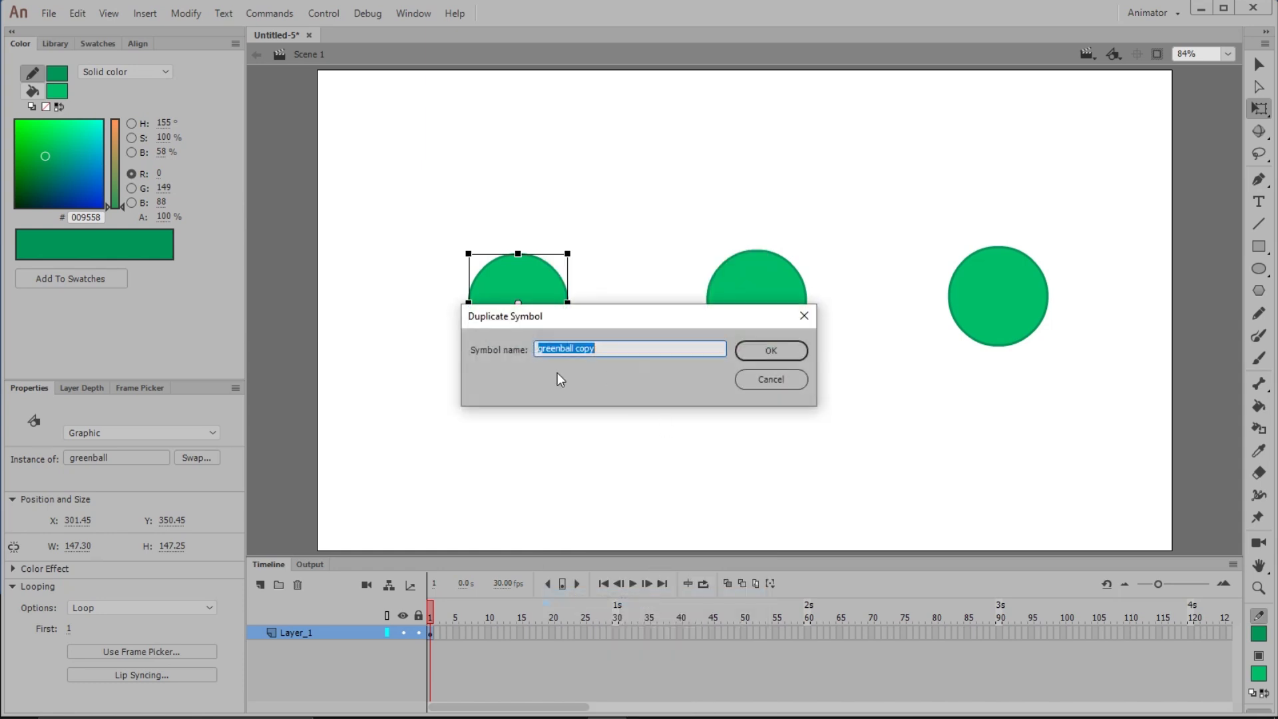
text(blueball)
key(Return)
Inside the blueball symbol, change the circle's fill to blue #00649F
double_click(545, 301)
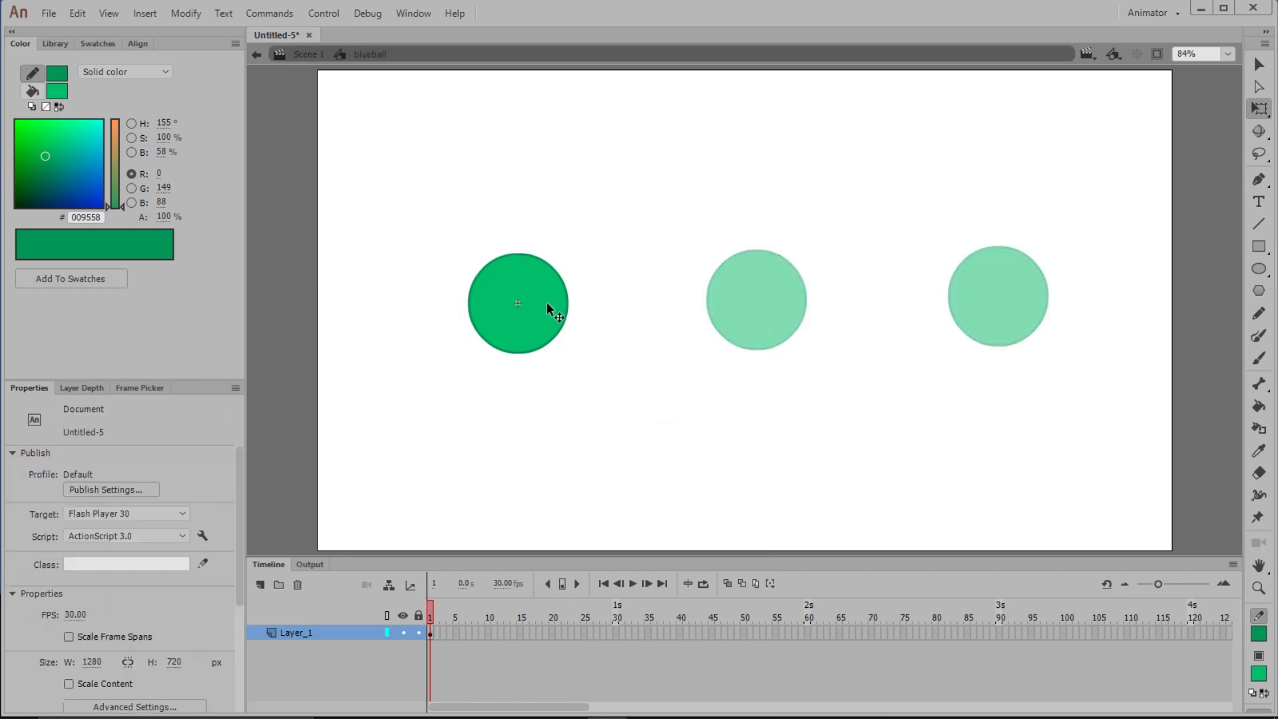
click(547, 303)
click(69, 173)
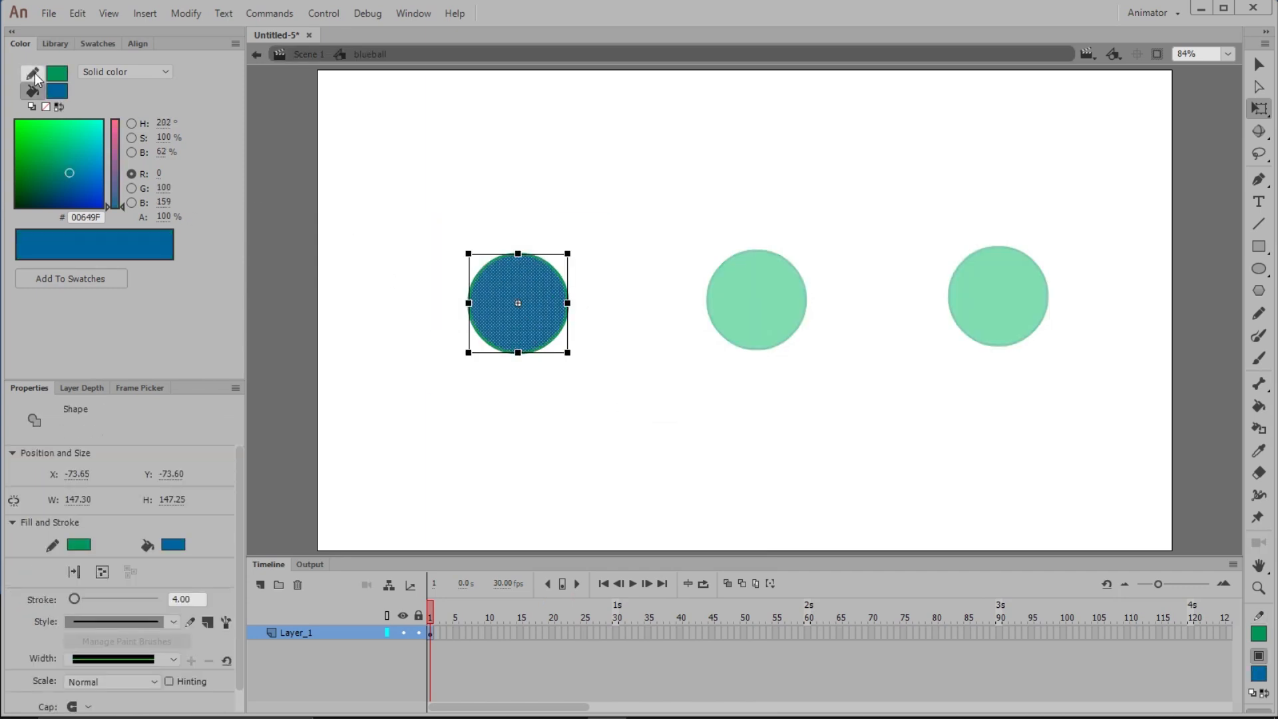
Set the blueball circle's stroke to dark blue #002E5F and return to the main scene
click(35, 78)
click(46, 180)
click(52, 177)
click(411, 308)
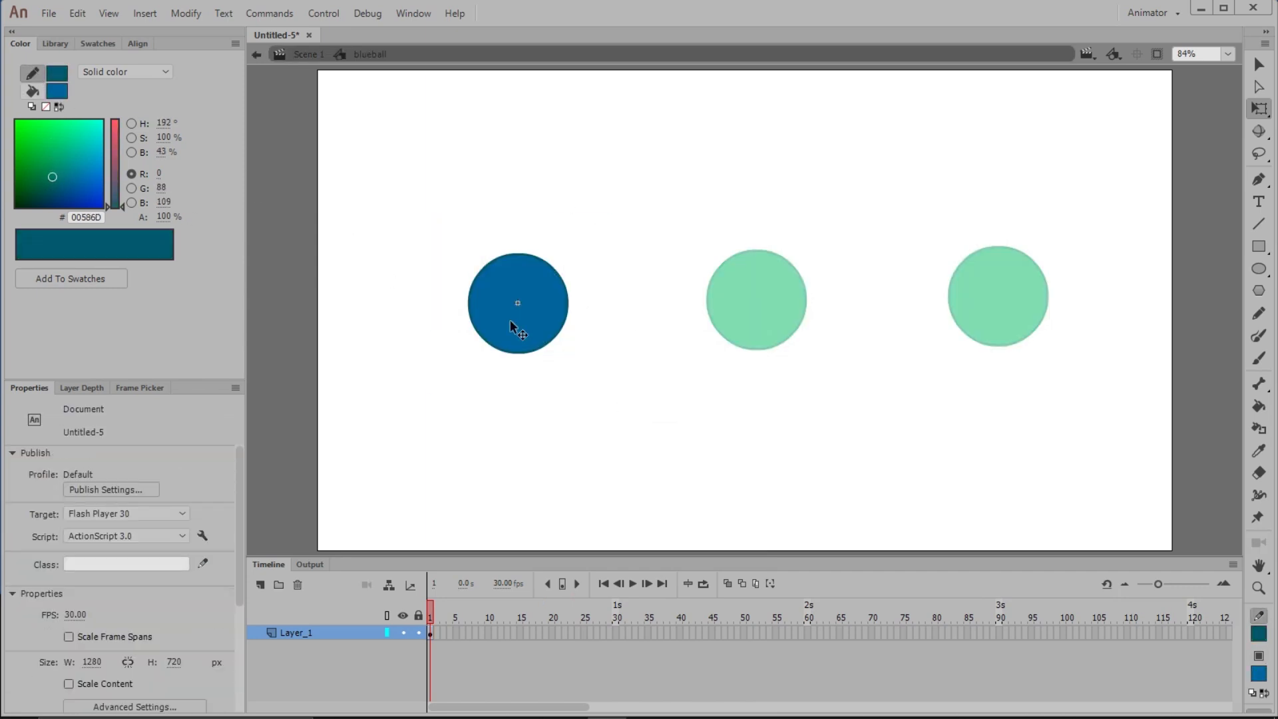
click(509, 320)
drag(49, 178, 48, 190)
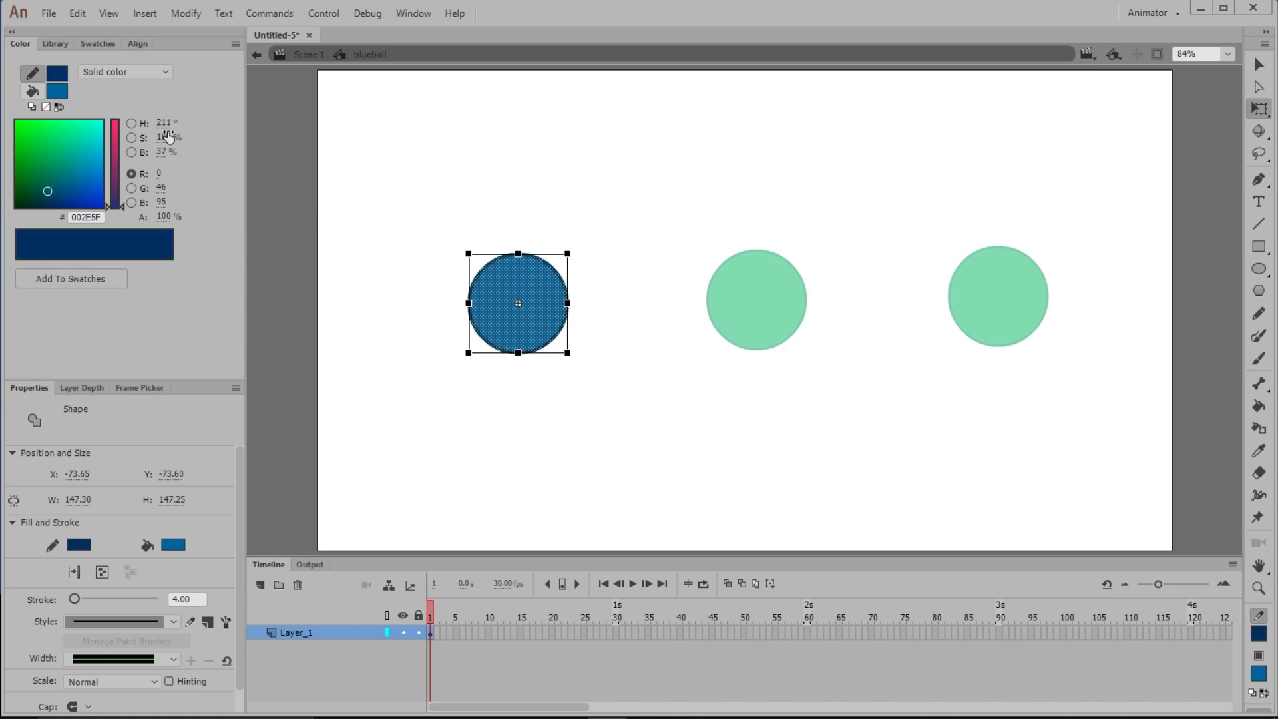
click(621, 397)
double_click(617, 397)
click(647, 436)
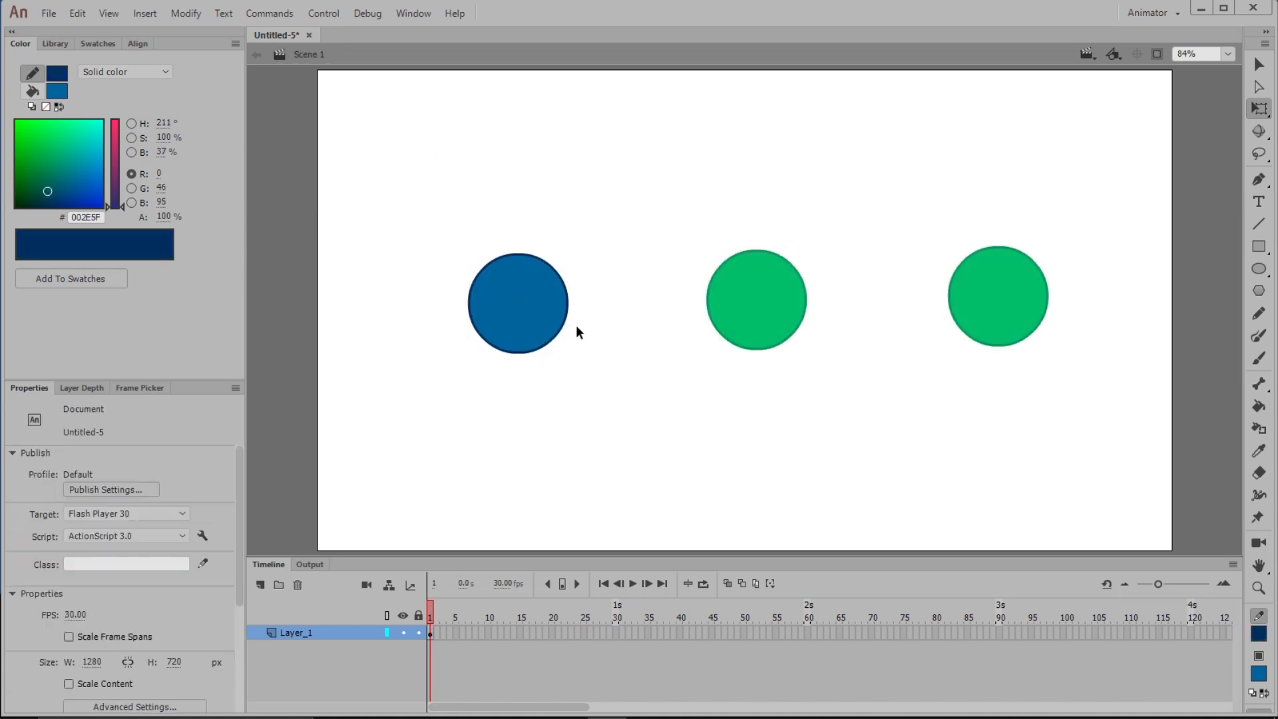
Swap the right circle's symbol to blueball
click(1021, 277)
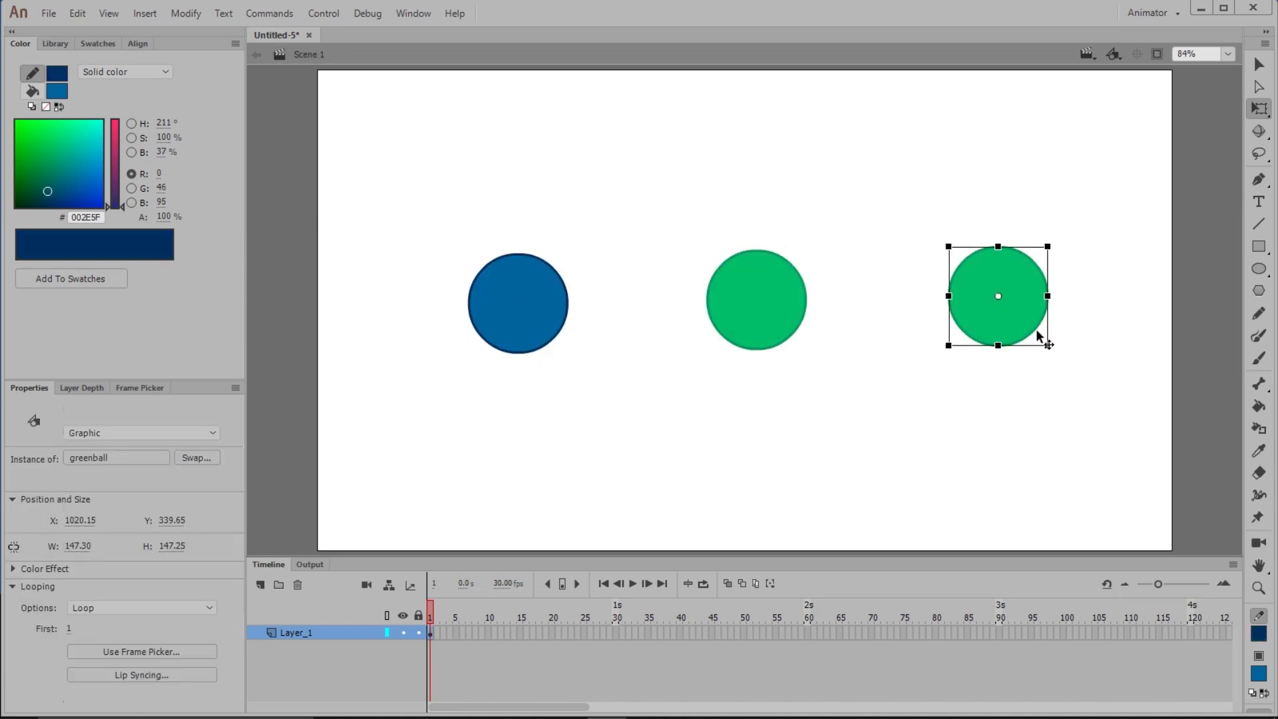
right_click(1011, 269)
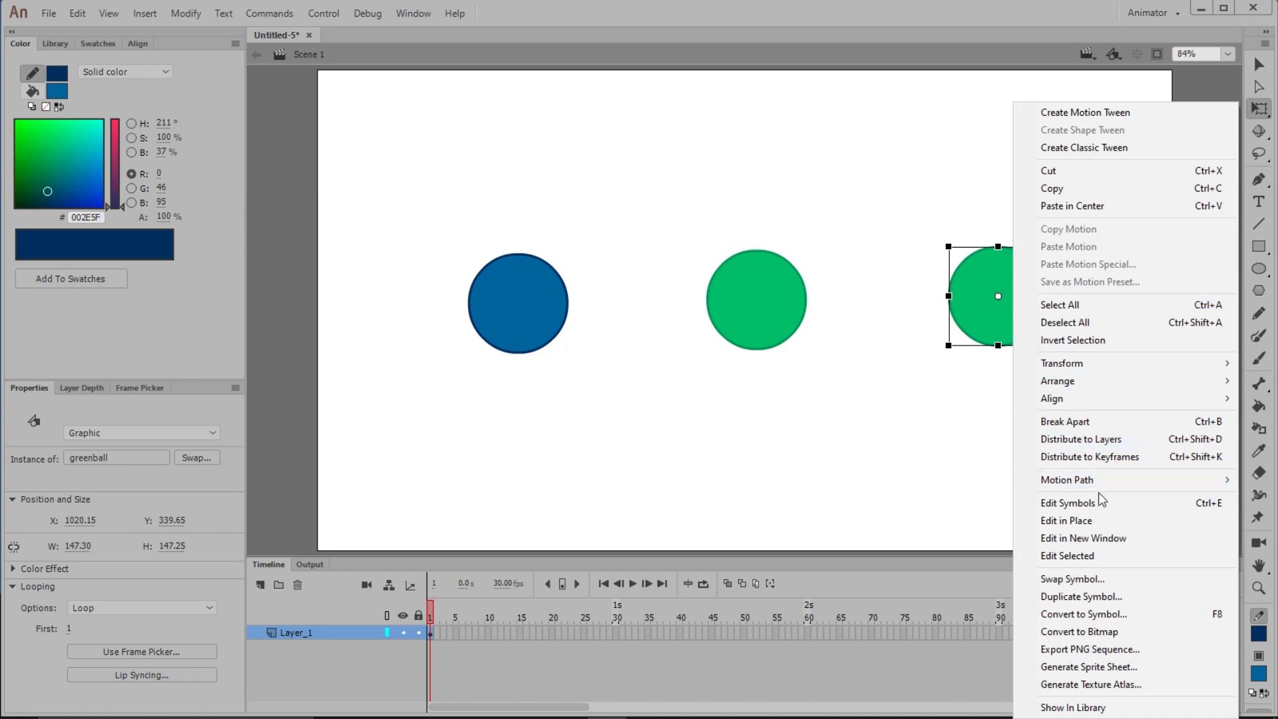
click(1067, 579)
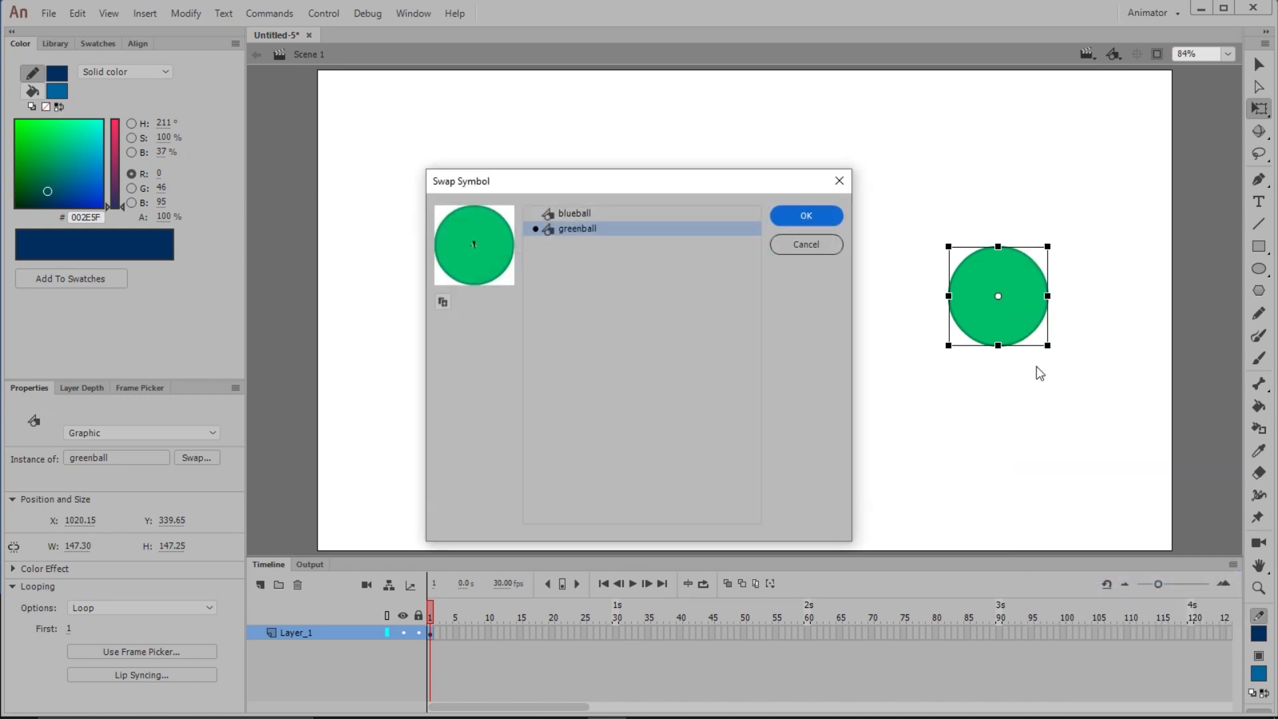
click(572, 213)
click(807, 216)
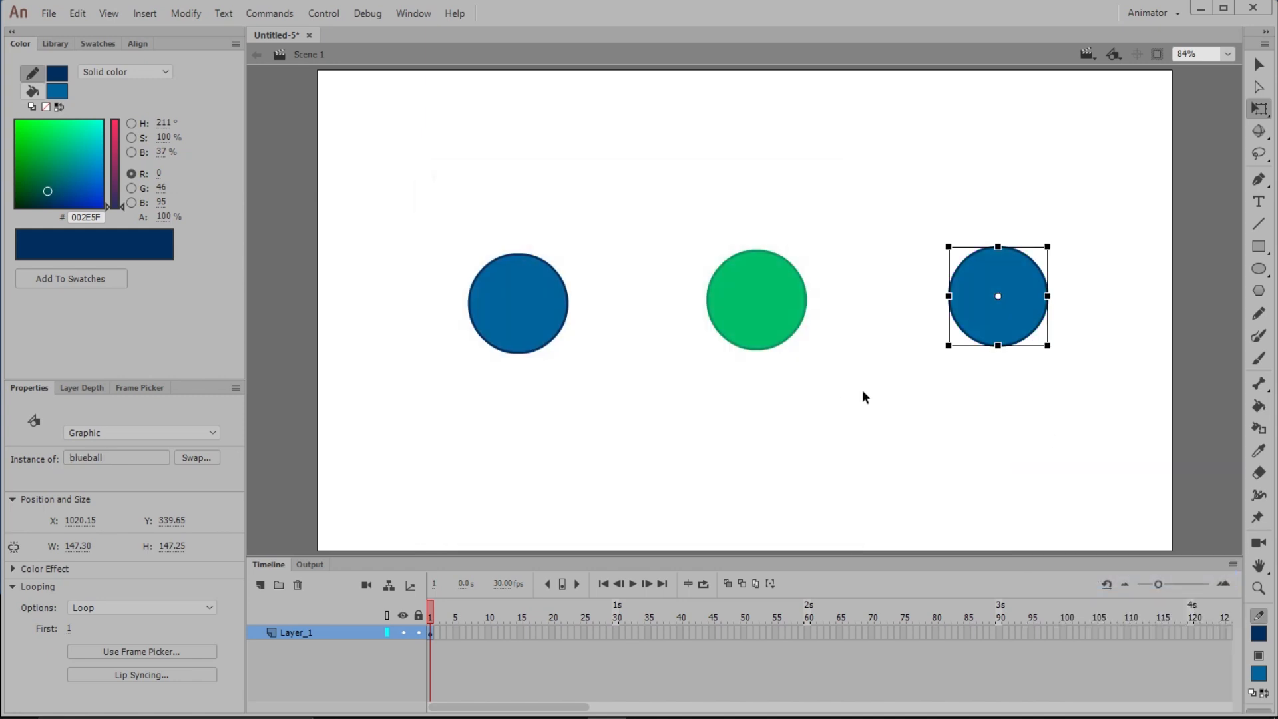
click(790, 459)
Inside blueball, add a keyframe after frame 1 and squash the ball slightly wider and shorter
double_click(544, 321)
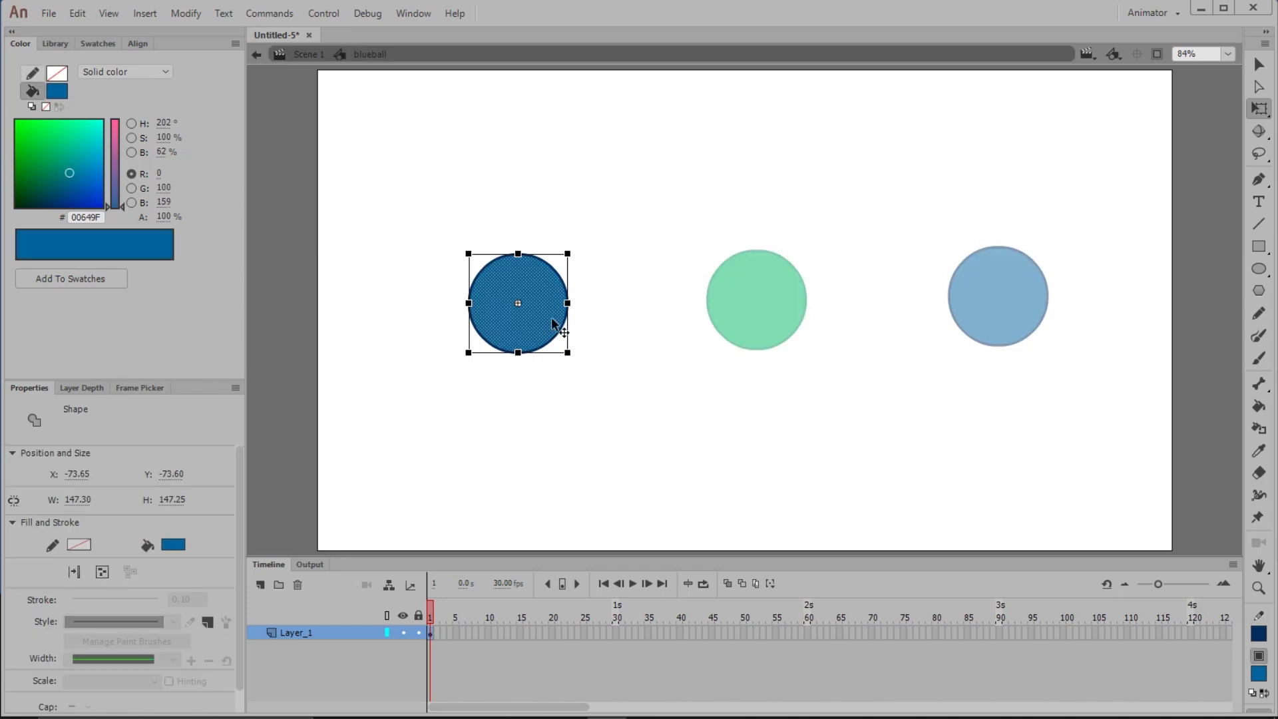
click(605, 314)
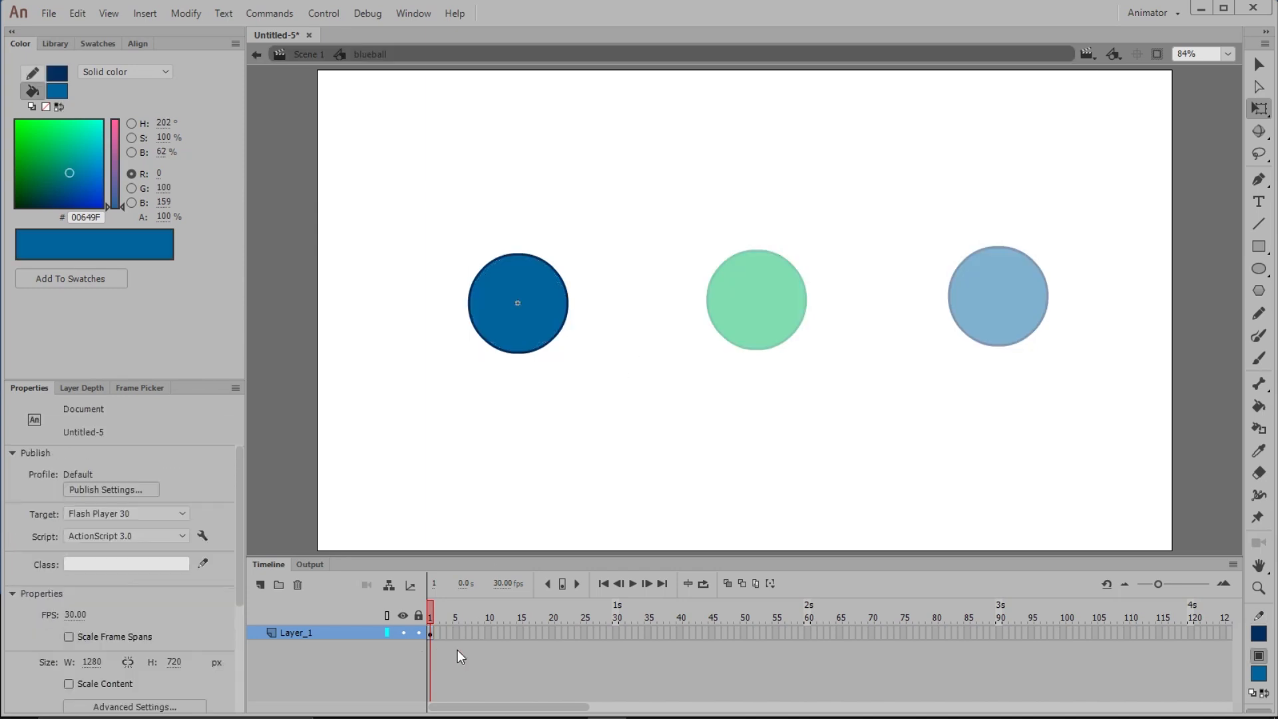
click(440, 638)
key(F6)
drag(517, 253, 518, 264)
drag(568, 309, 572, 308)
click(577, 354)
Add a keyframe at frame 5 and squash the ball further to about 159 × 119 px
click(453, 637)
key(F6)
drag(518, 264, 518, 273)
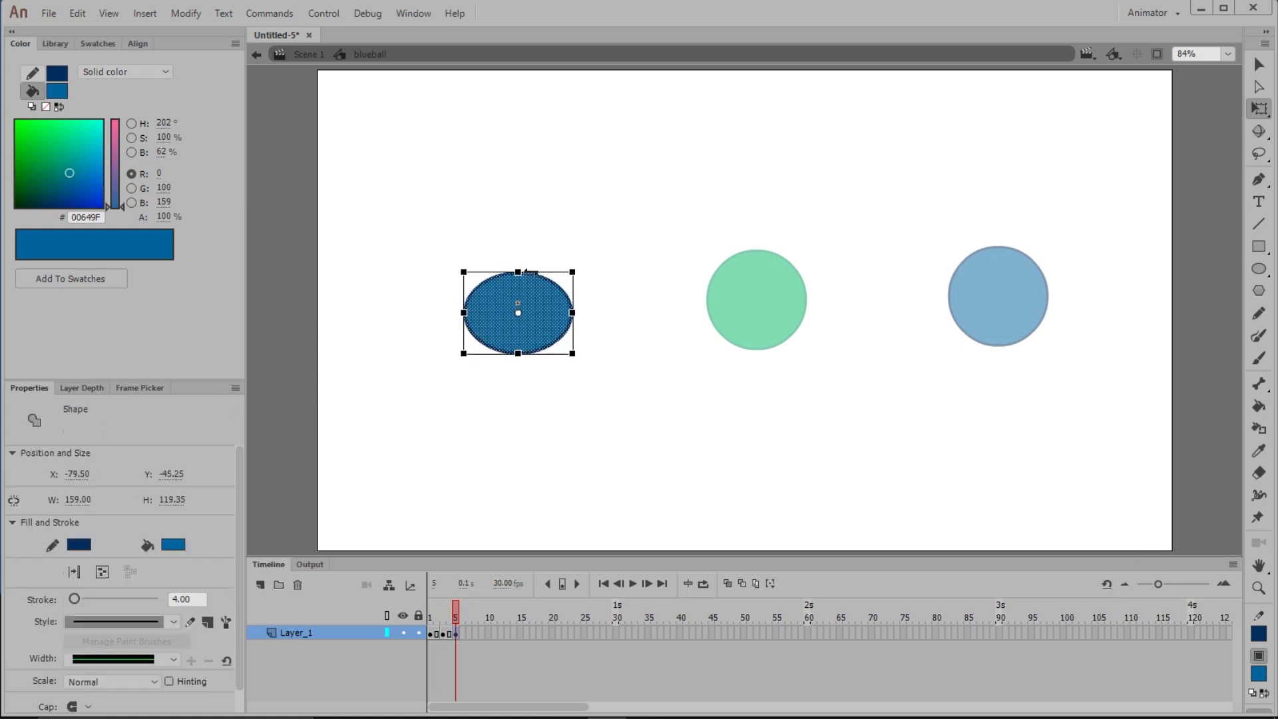
drag(572, 313, 571, 312)
Add further keyframes and stretch the ball taller and narrower
click(467, 635)
key(F6)
drag(518, 272, 518, 233)
click(482, 638)
key(F6)
drag(568, 292, 561, 293)
click(482, 637)
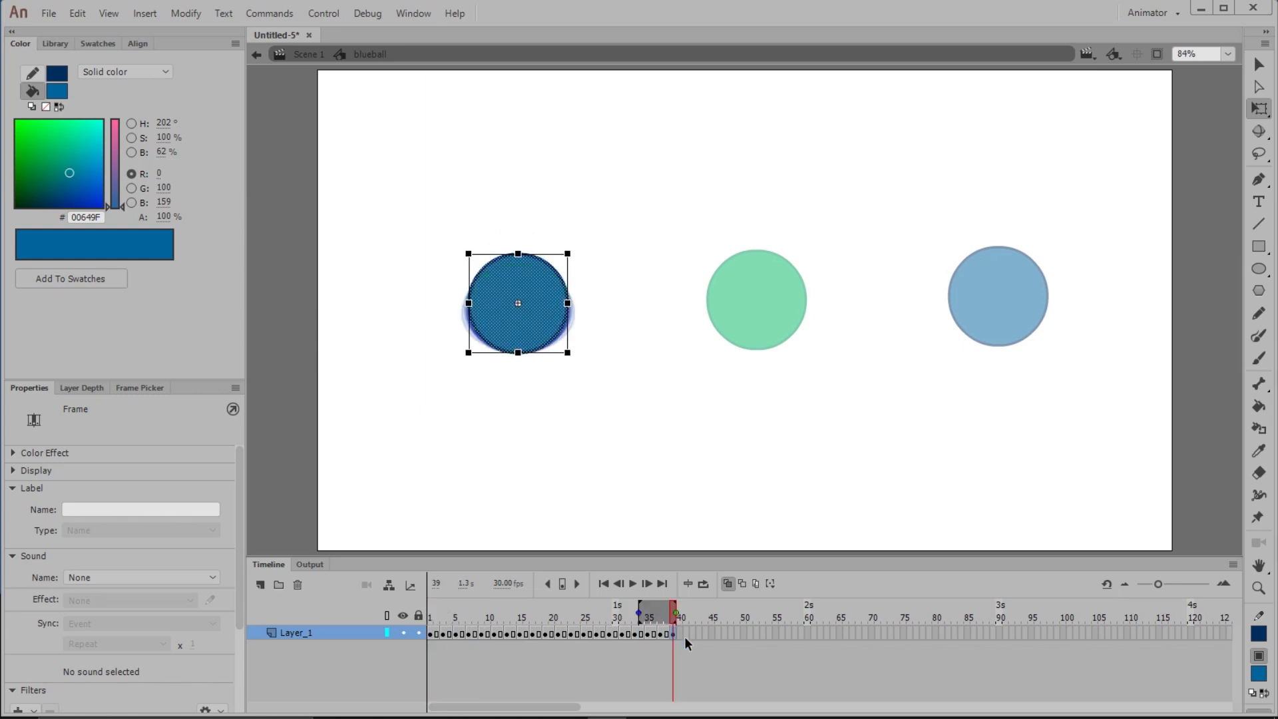
Play the blueball symbol animation, then return to the main scene and select the left ball
click(632, 583)
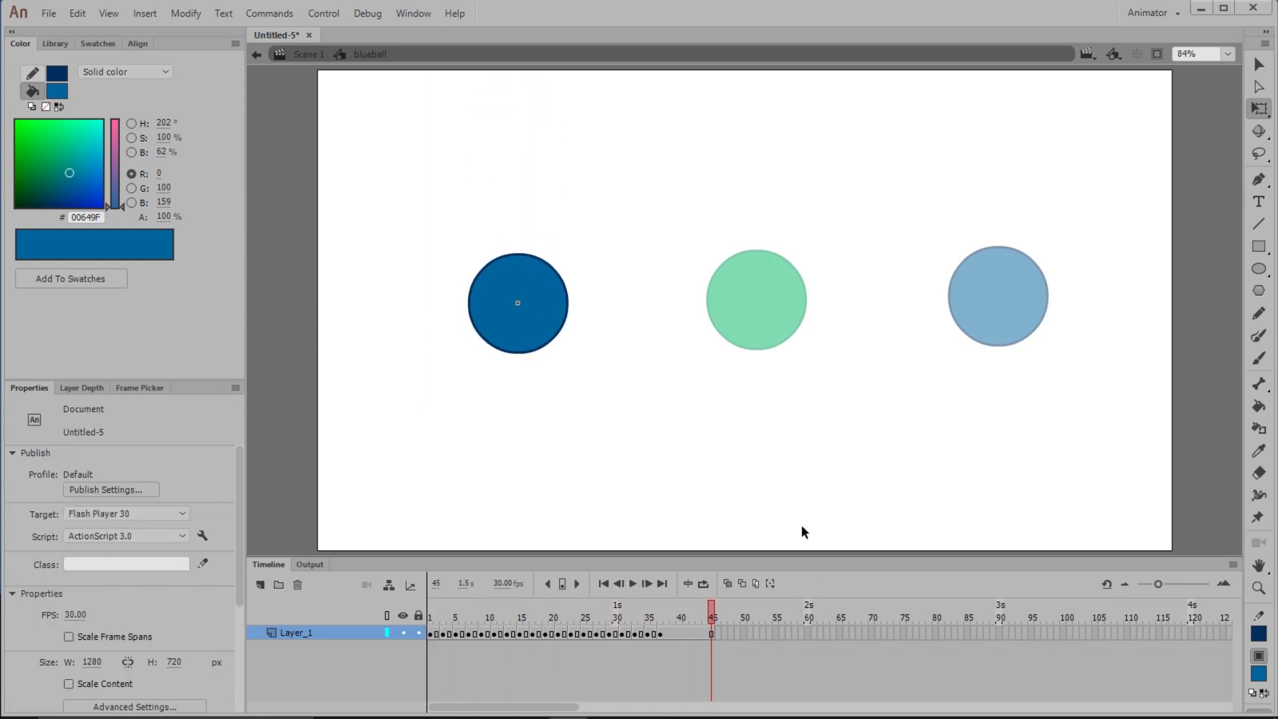
double_click(691, 465)
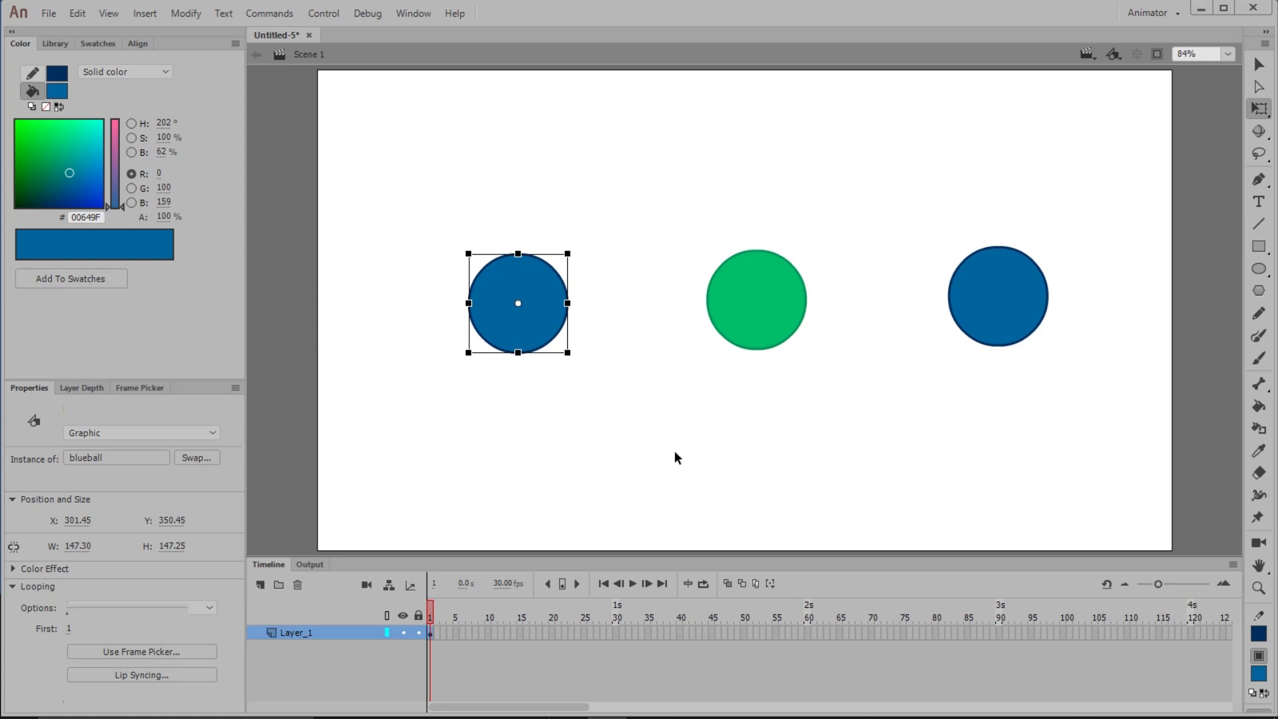
click(501, 385)
click(512, 314)
Extend the main timeline to frame 78 and play back the animation from the start
click(922, 633)
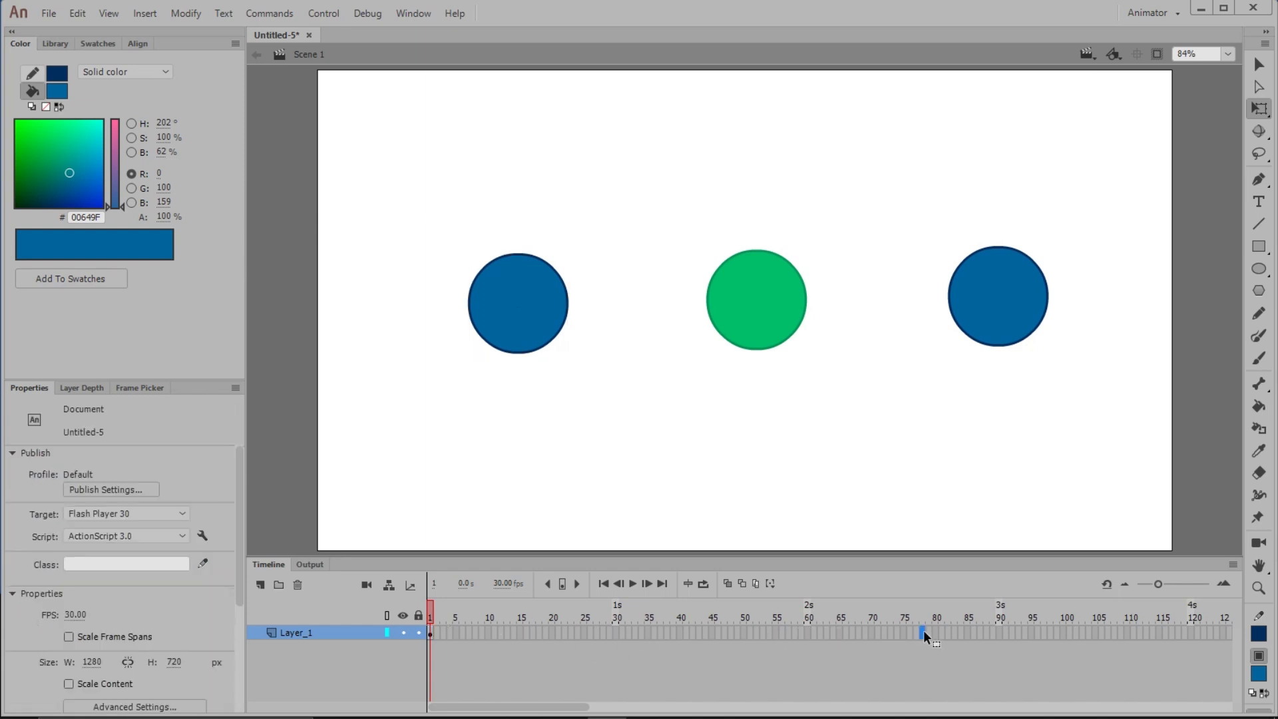
key(F5)
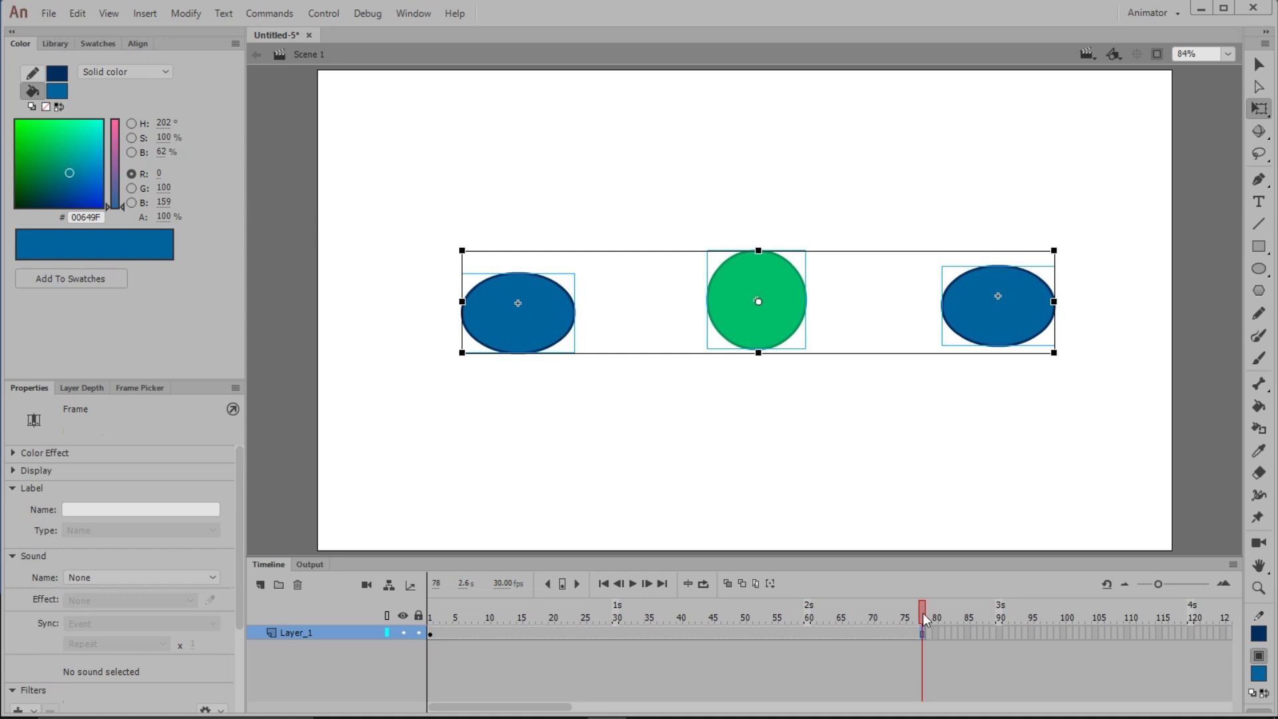
click(677, 606)
drag(677, 606, 430, 599)
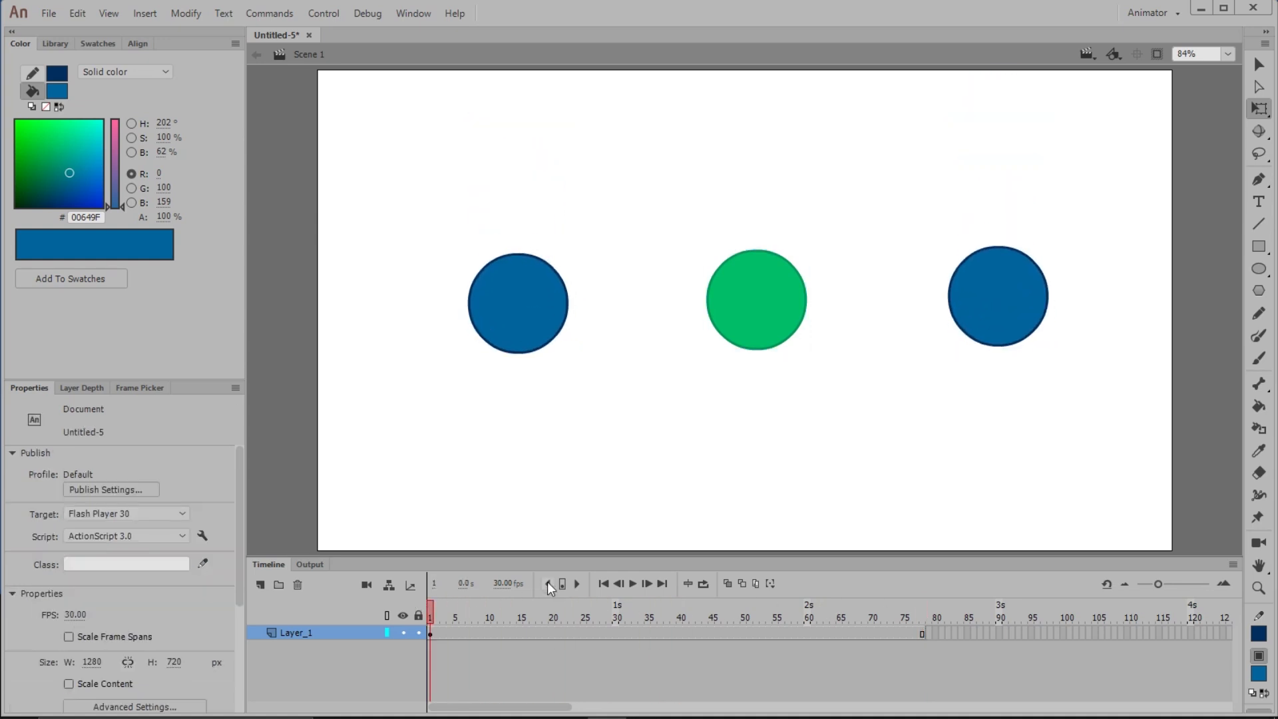
click(634, 583)
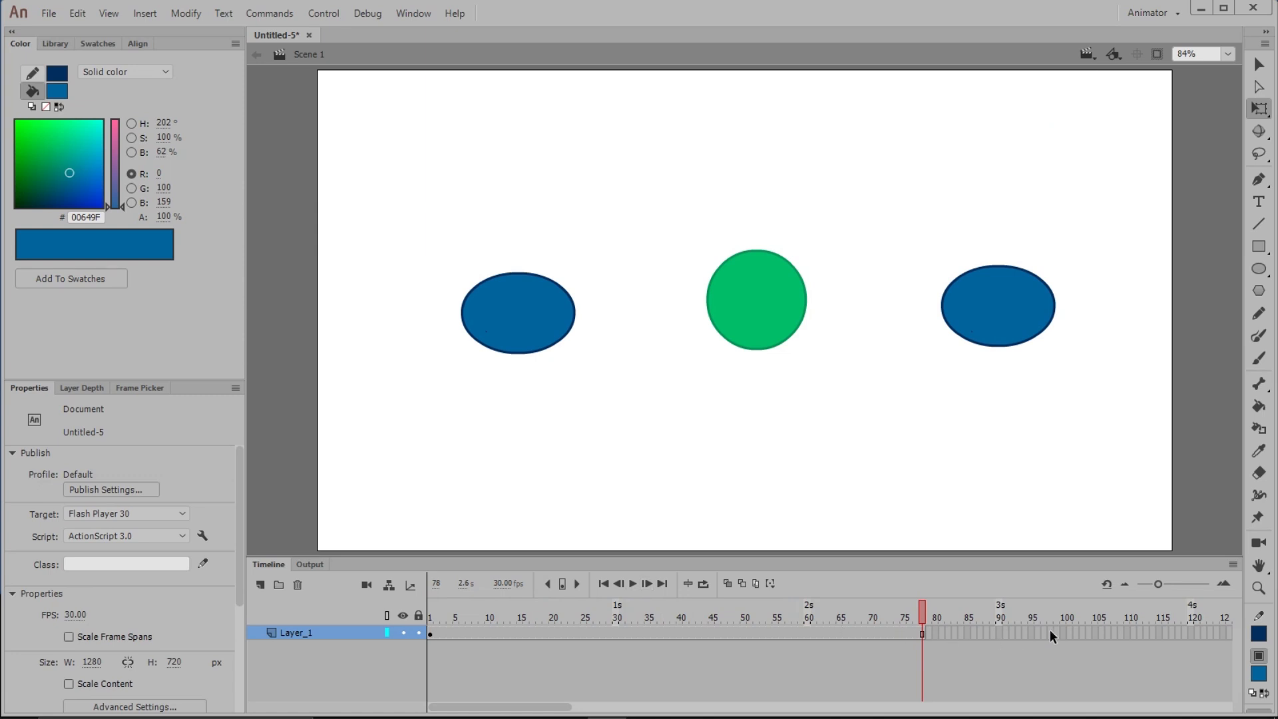
Extend the main timeline to frame 98 and scrub the playhead back to about frame 84
key(F5)
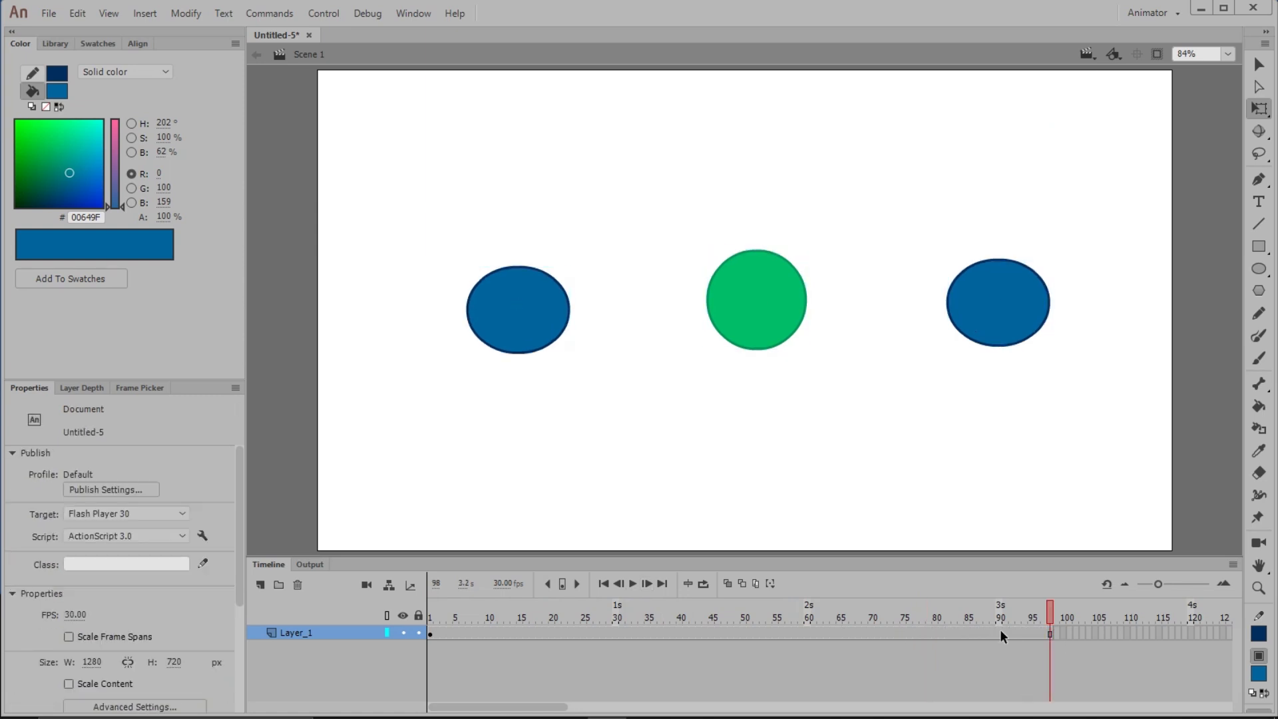
drag(1032, 605, 960, 626)
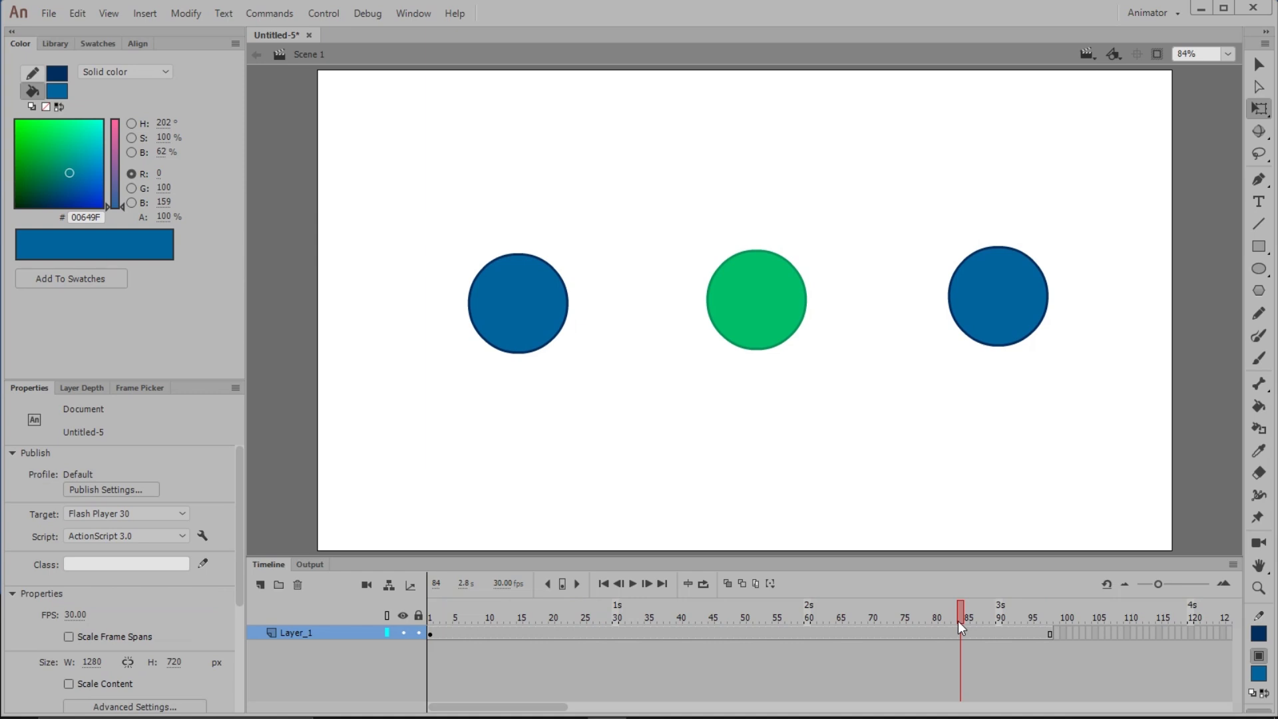
Set the left blue ball's looping to Play Once and play the main timeline from frame 1
click(540, 323)
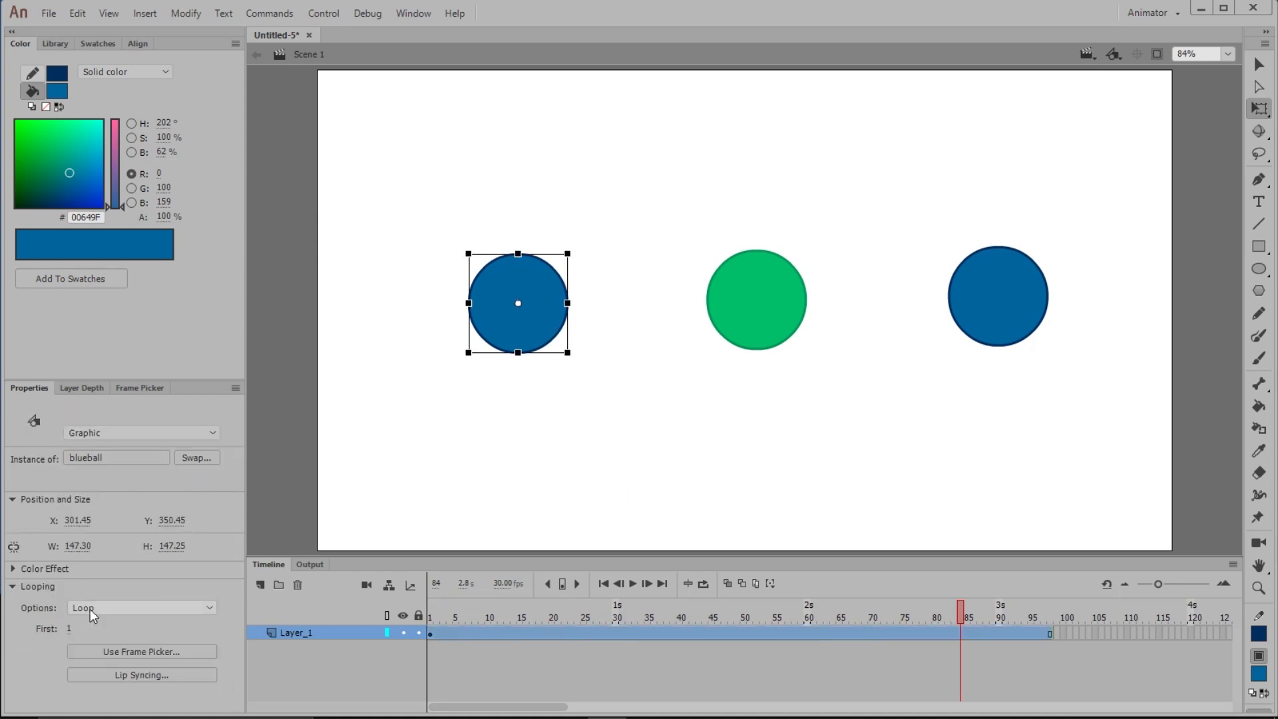
click(210, 607)
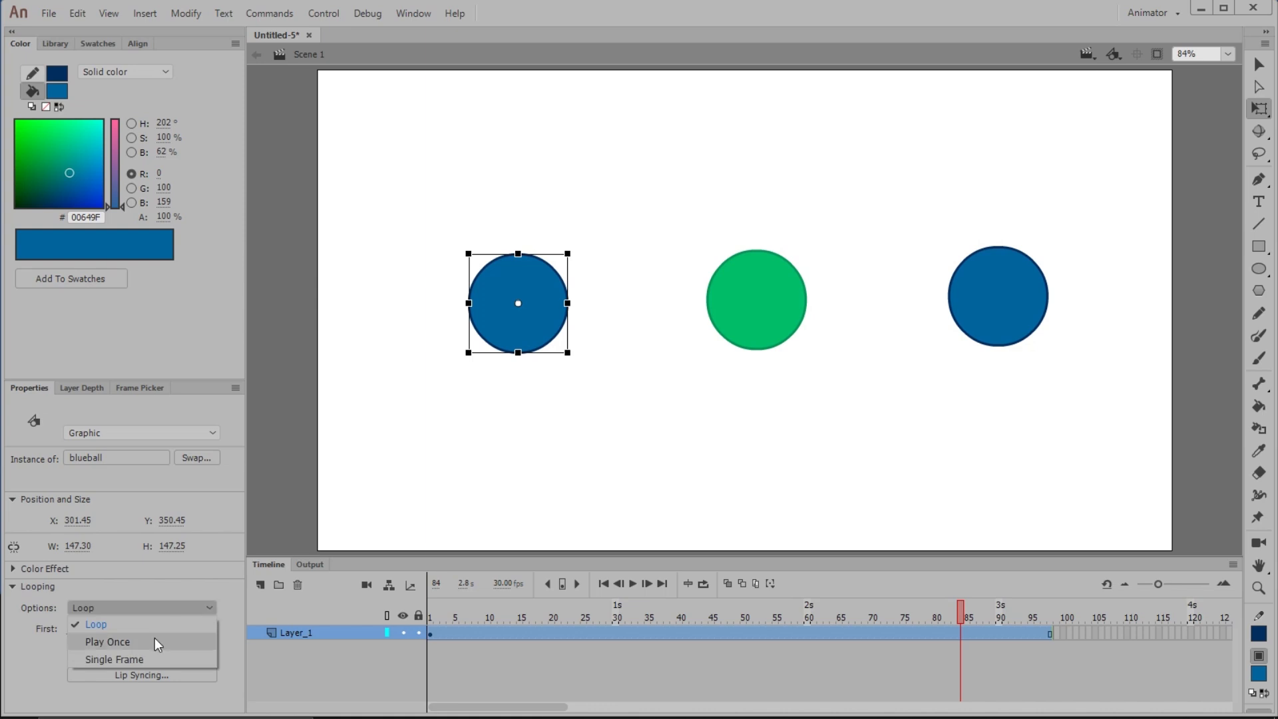
click(125, 640)
click(429, 613)
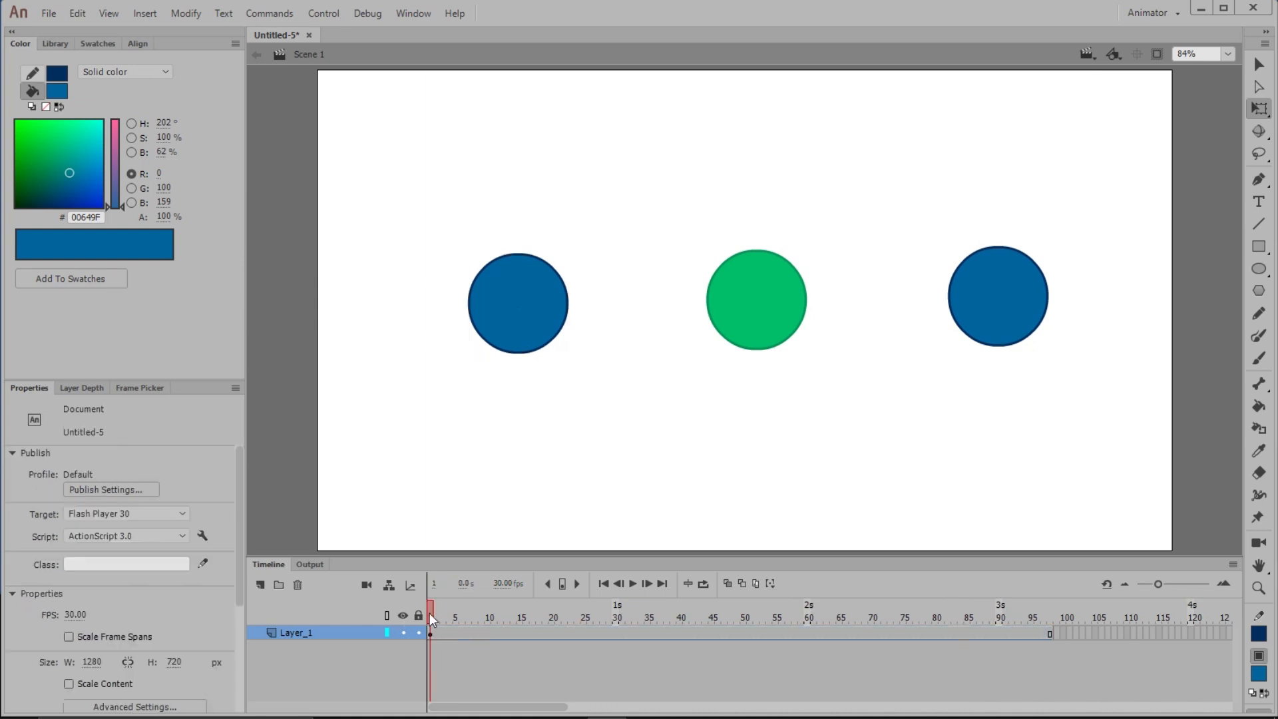
click(634, 583)
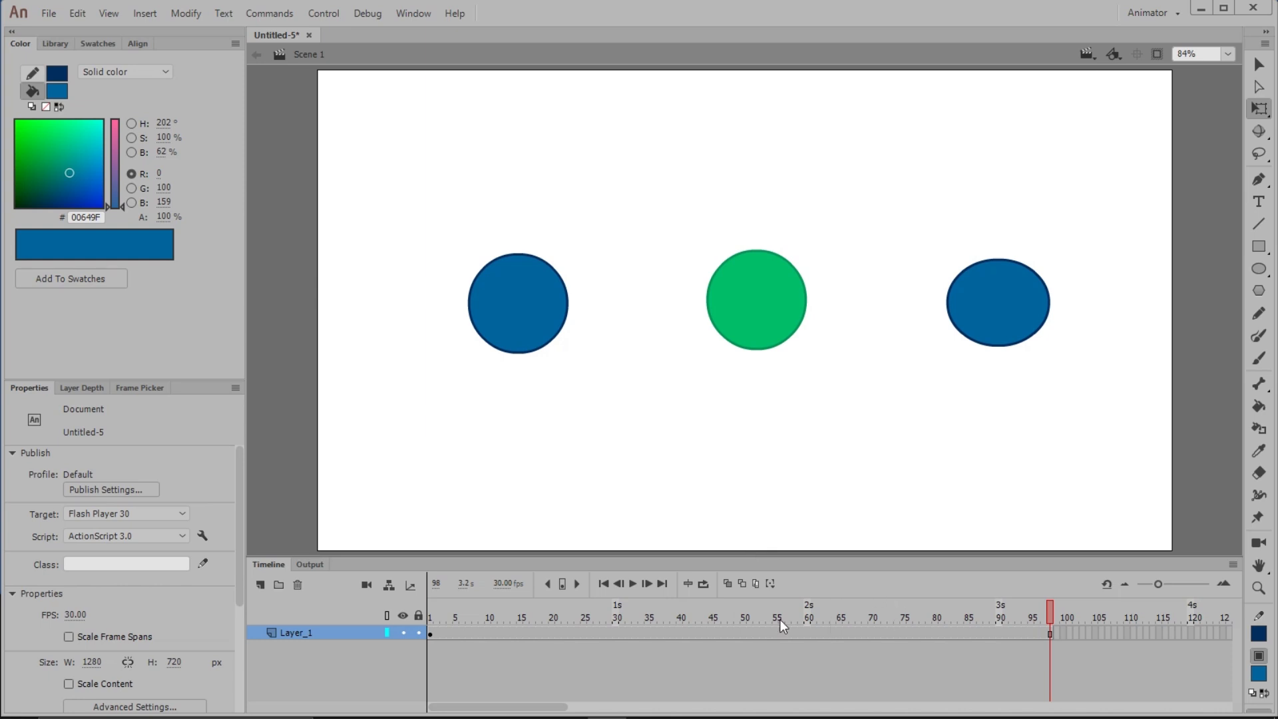
Return to frame 1 and set the left blue ball's looping to Single Frame
drag(585, 609, 406, 625)
click(535, 296)
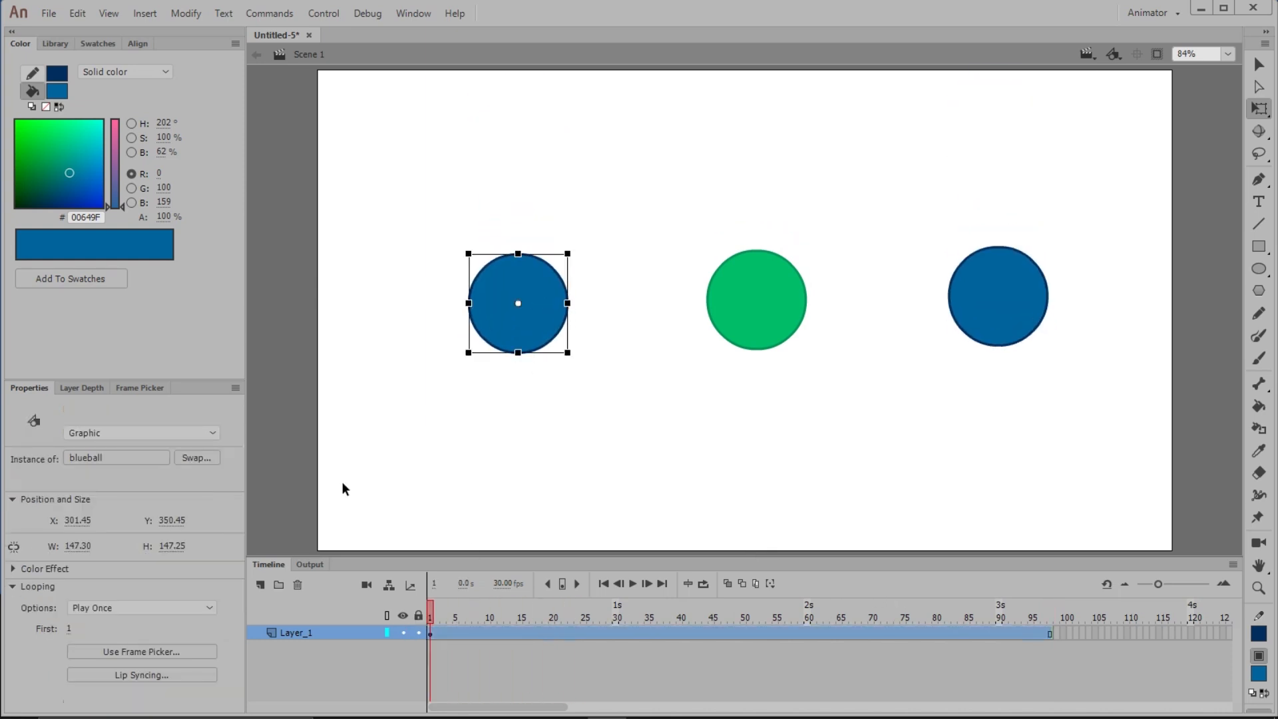
click(146, 608)
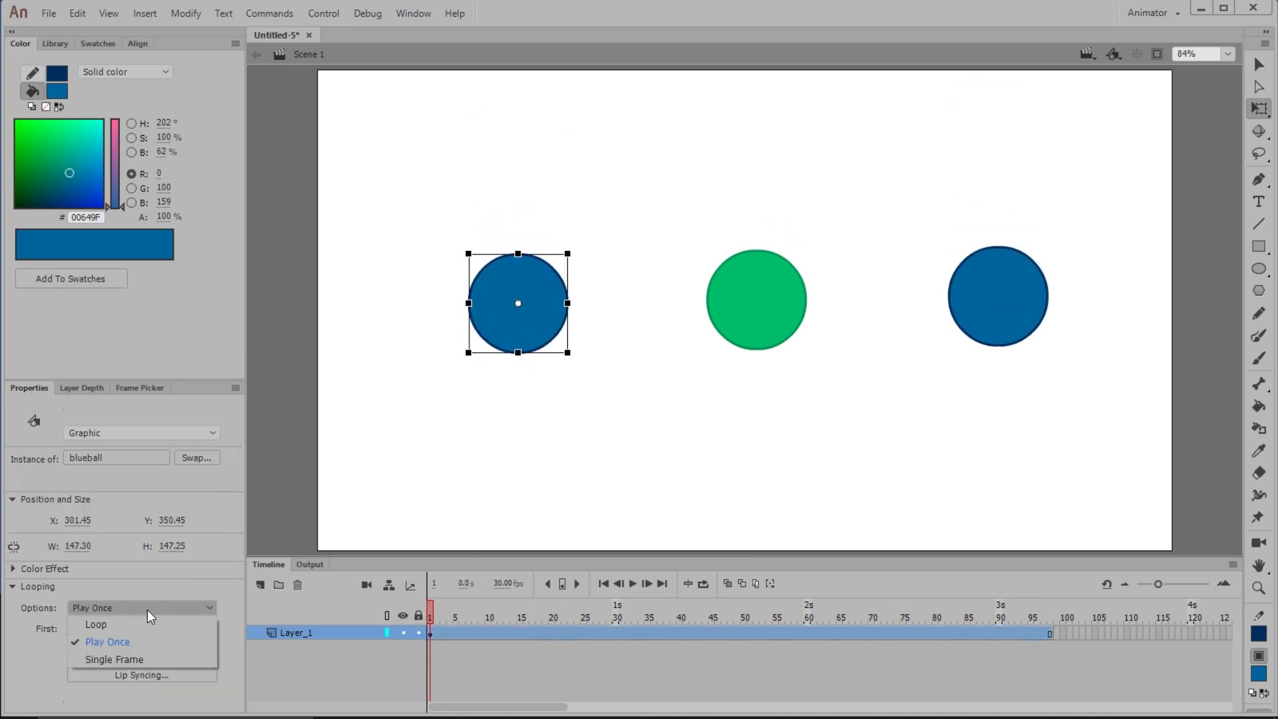
click(102, 658)
Scrub the left ball's first-frame value to 14 and back to 1
mouse_move(70, 628)
mouse_down()
mouse_move(94, 627)
mouse_move(62, 628)
mouse_up()
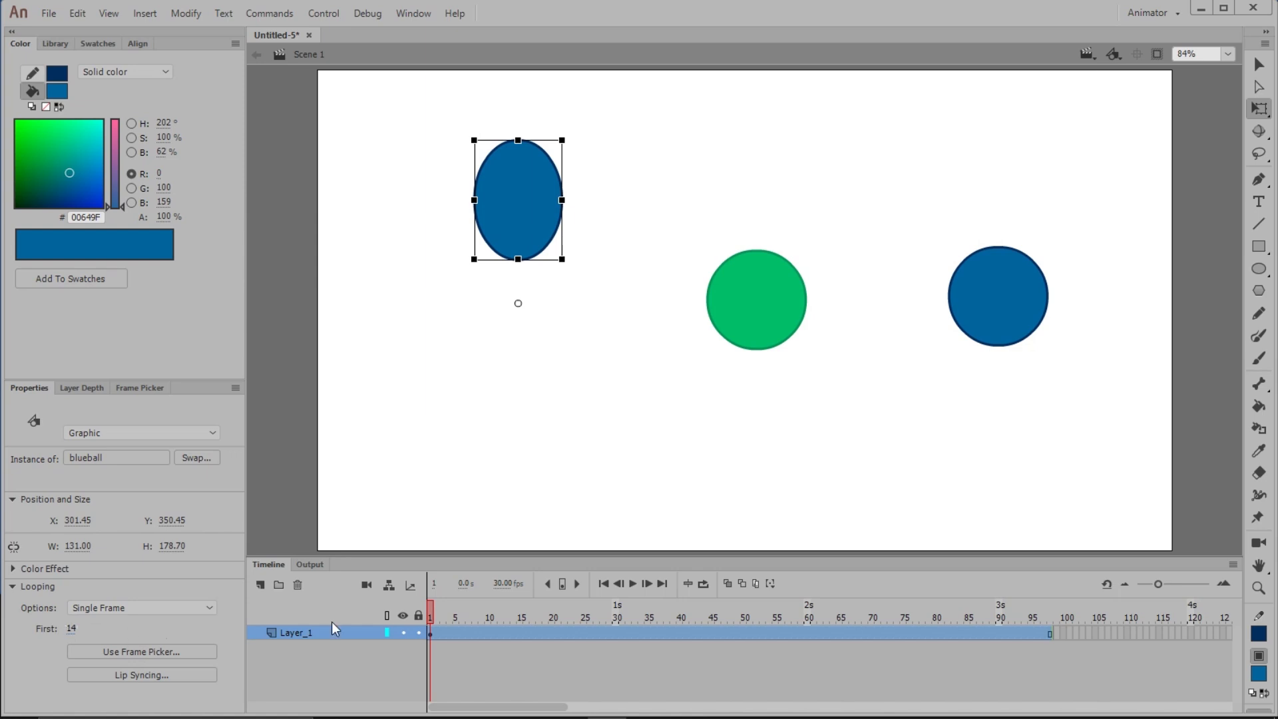
click(506, 645)
drag(437, 612, 173, 596)
drag(70, 628, 28, 628)
mouse_move(431, 614)
mouse_down()
mouse_move(1046, 634)
mouse_move(417, 616)
mouse_up()
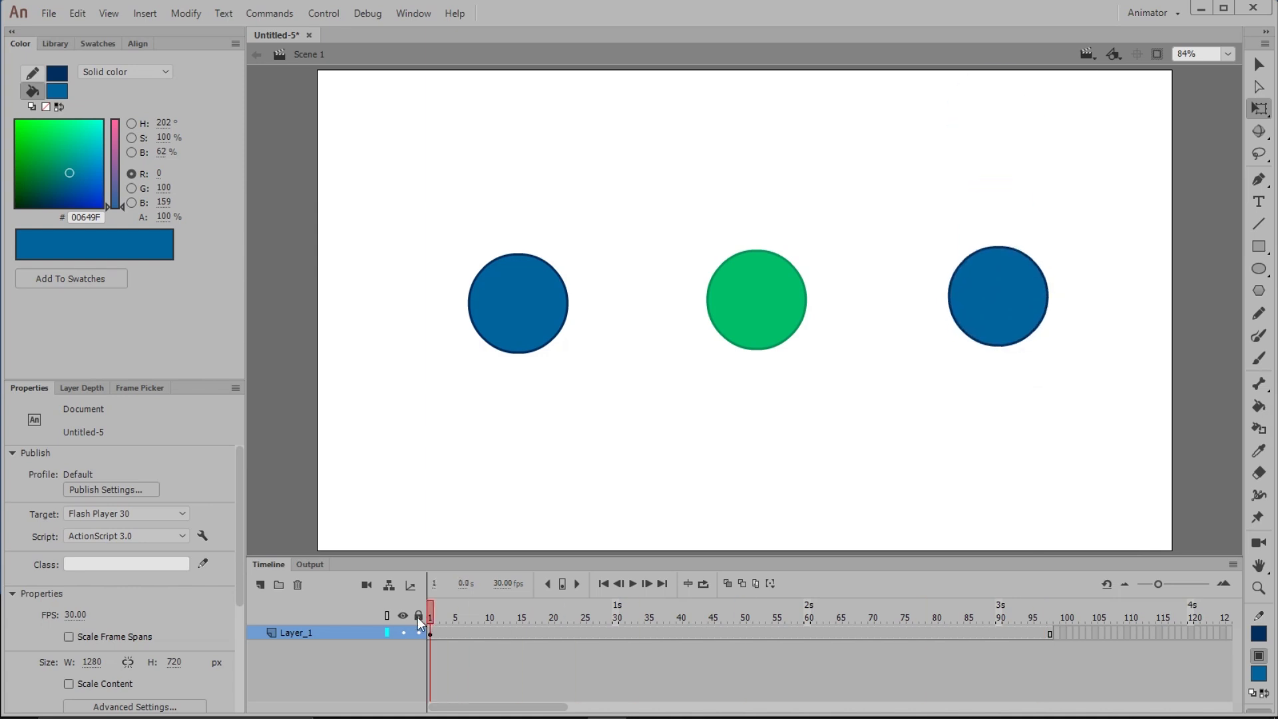
Change the green ball instance's type from Graphic to Movie Clip
click(715, 323)
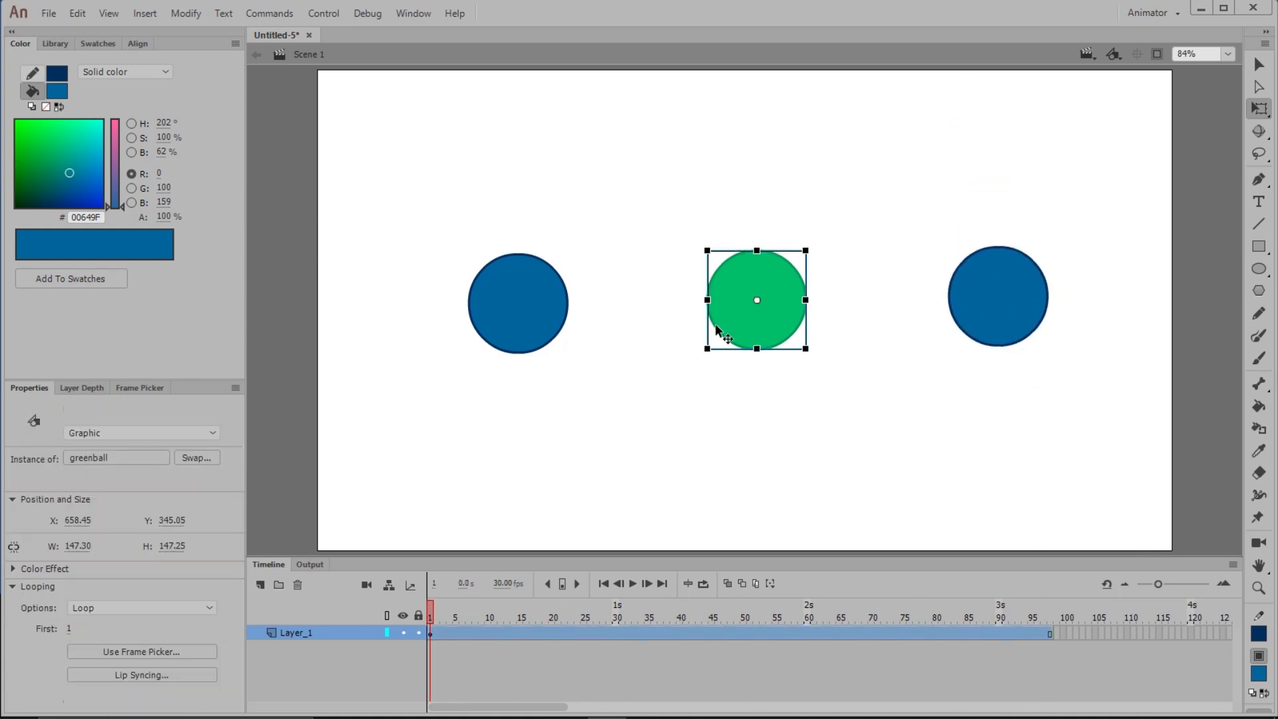
click(161, 433)
click(98, 450)
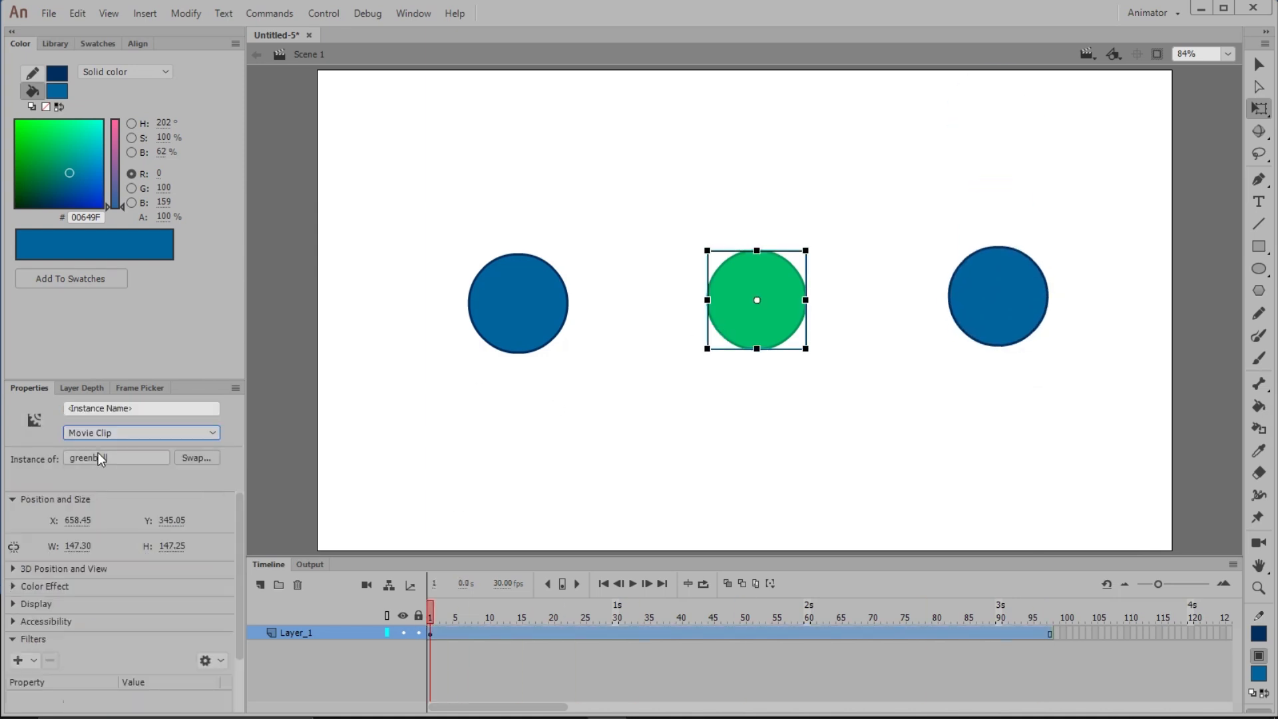
Add a Drop Shadow filter to the green ball and set its strength to 35%
drag(238, 517, 230, 581)
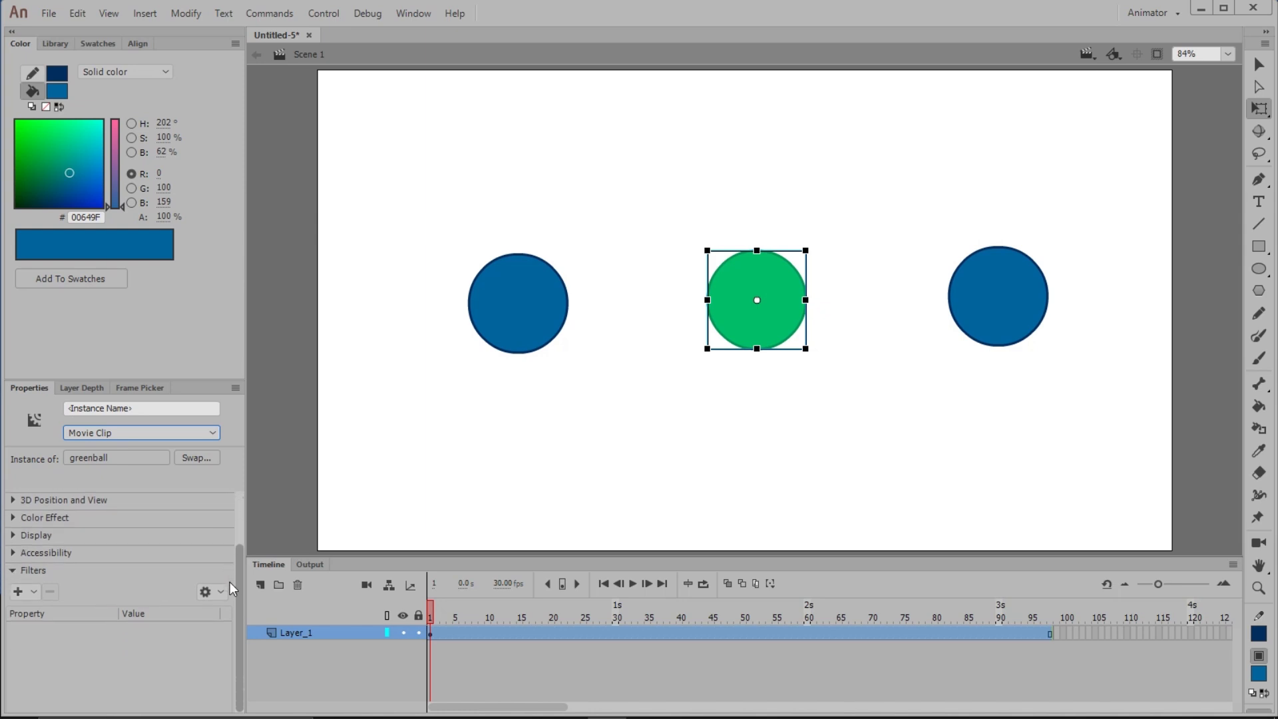
click(16, 591)
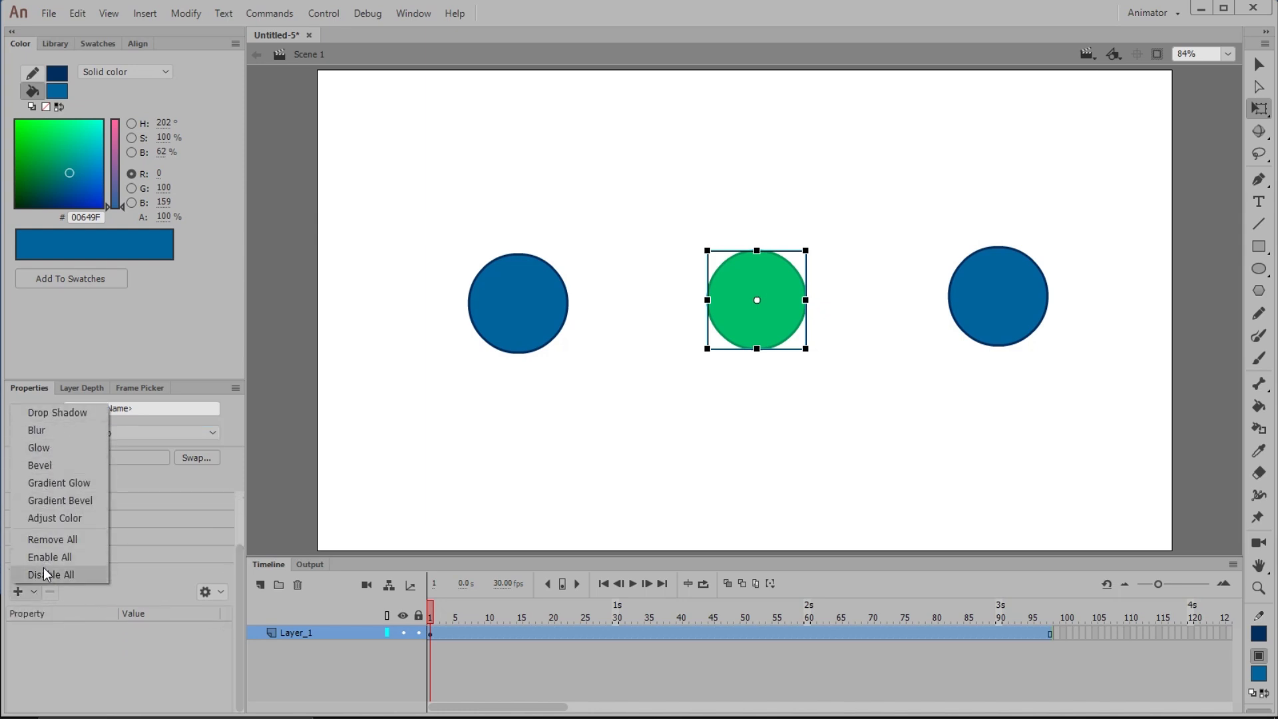
click(36, 418)
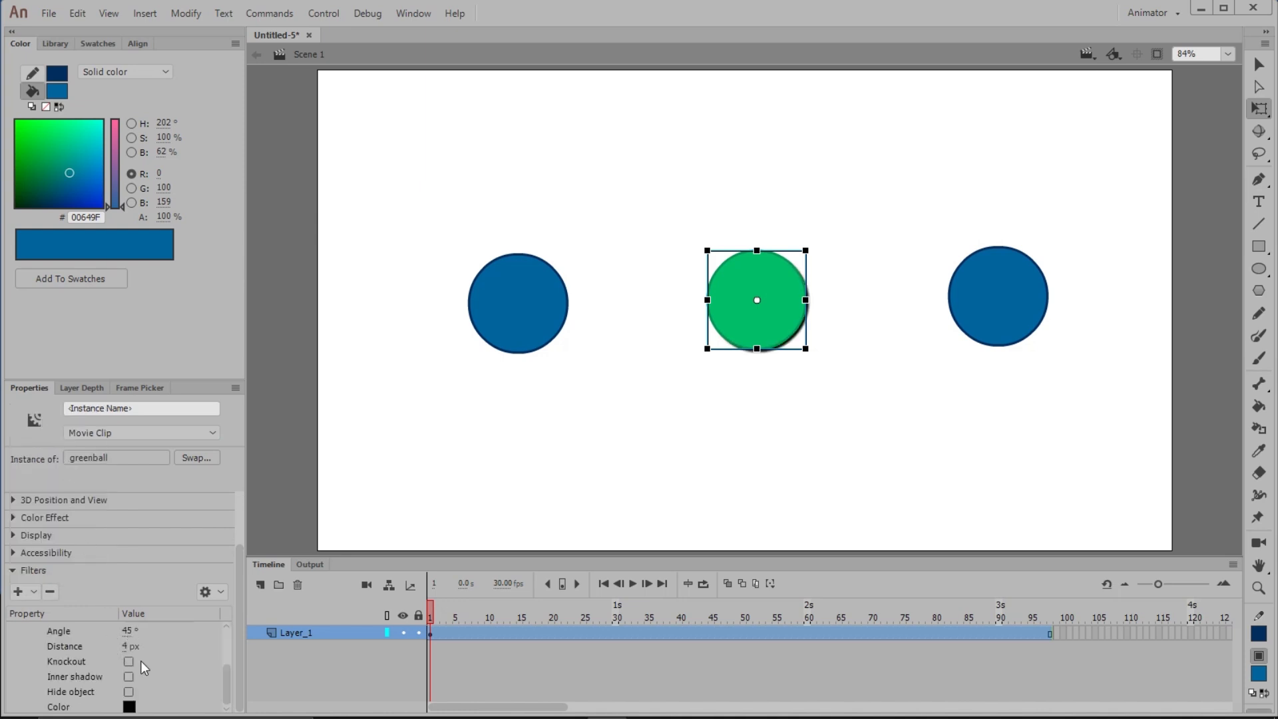
drag(229, 692, 233, 659)
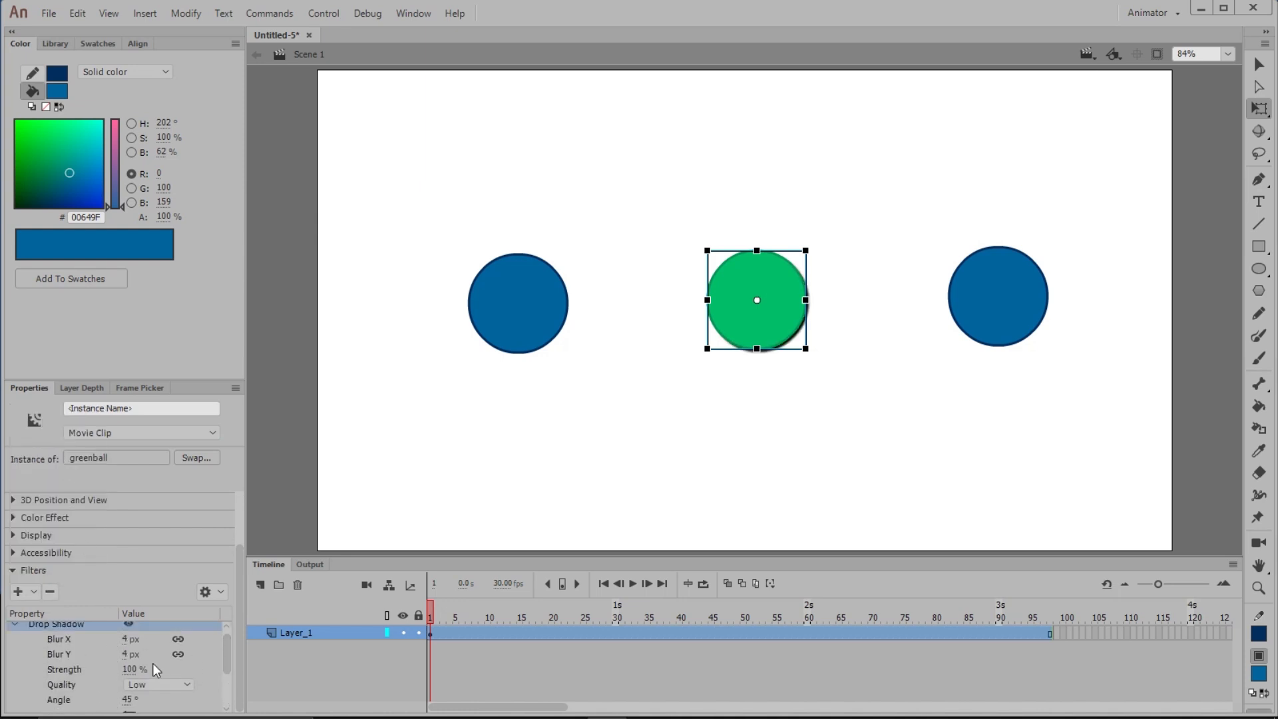
drag(130, 669, 74, 668)
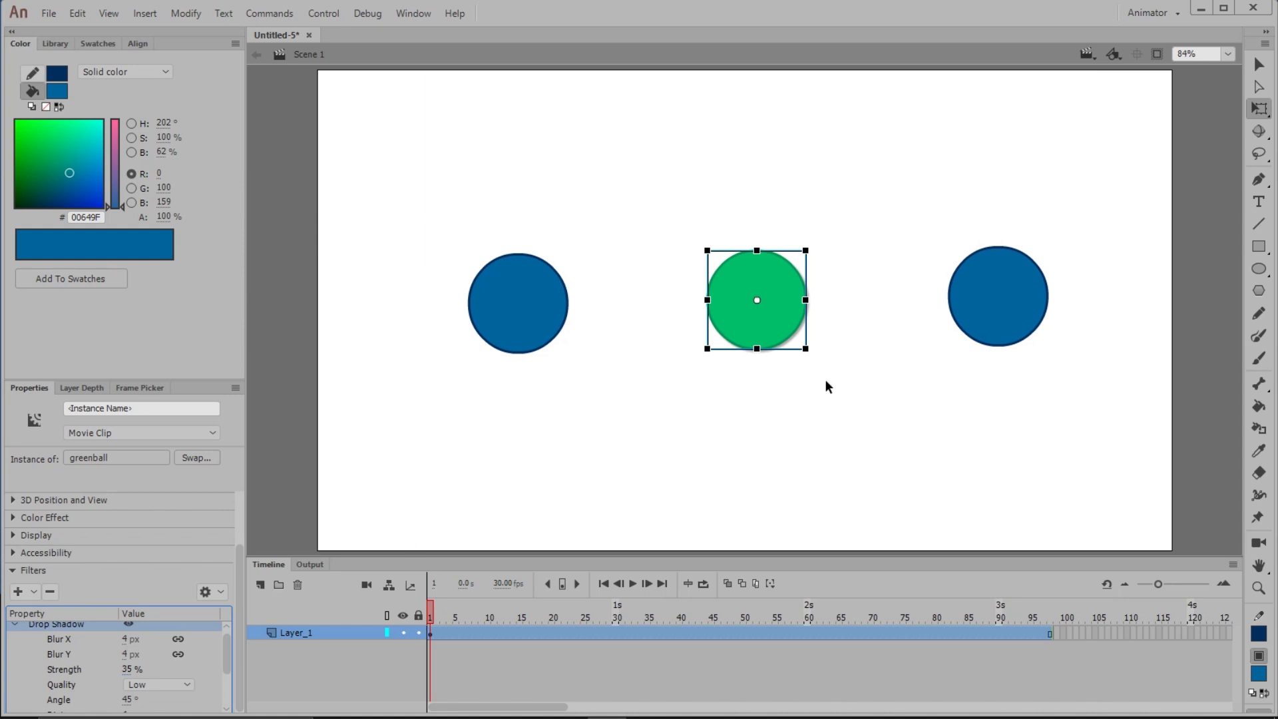
click(747, 383)
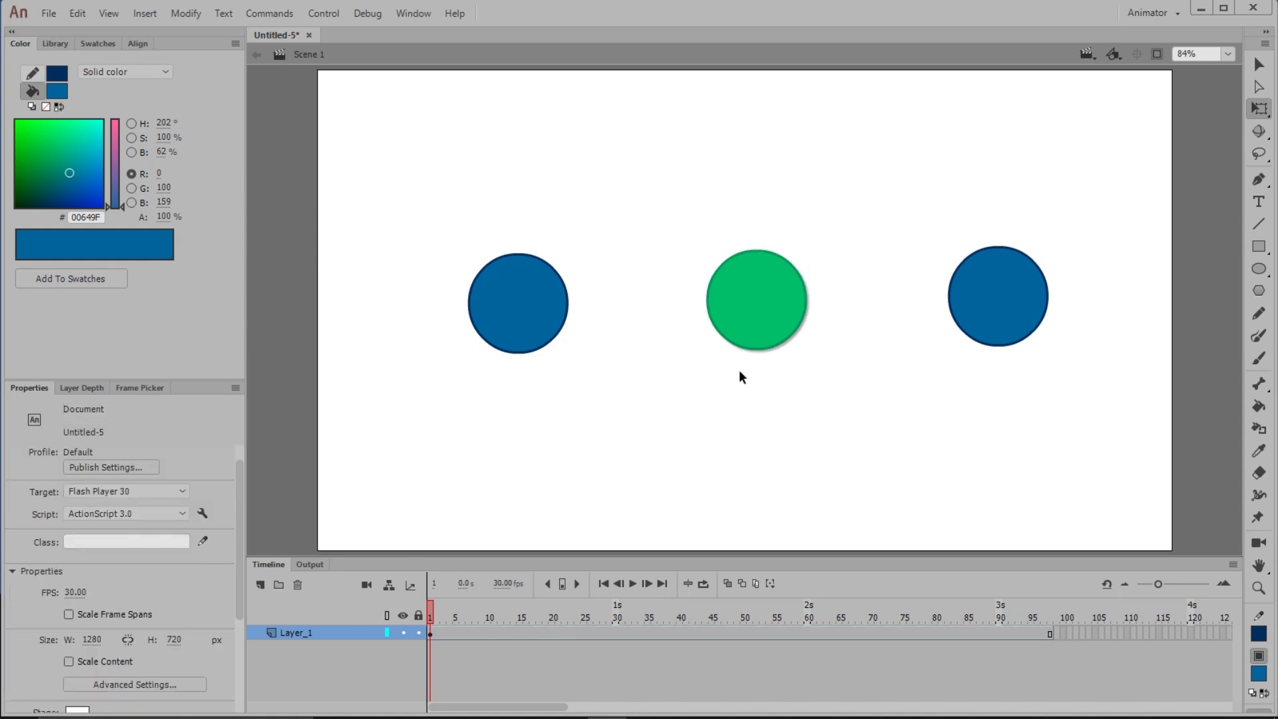
Move both blue balls so they overlap the green ball from each side
drag(547, 342, 732, 339)
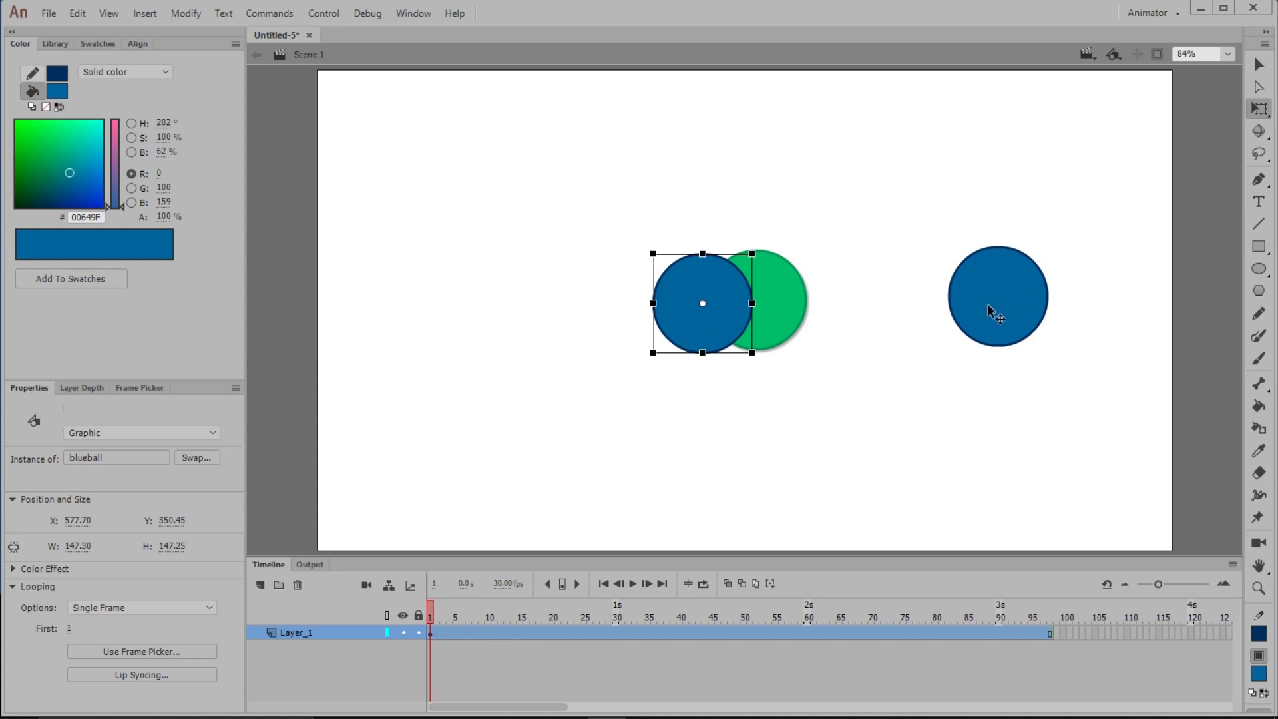
drag(988, 303, 813, 305)
Send the right blue ball to the back of the stacking order
click(924, 318)
right_click(849, 281)
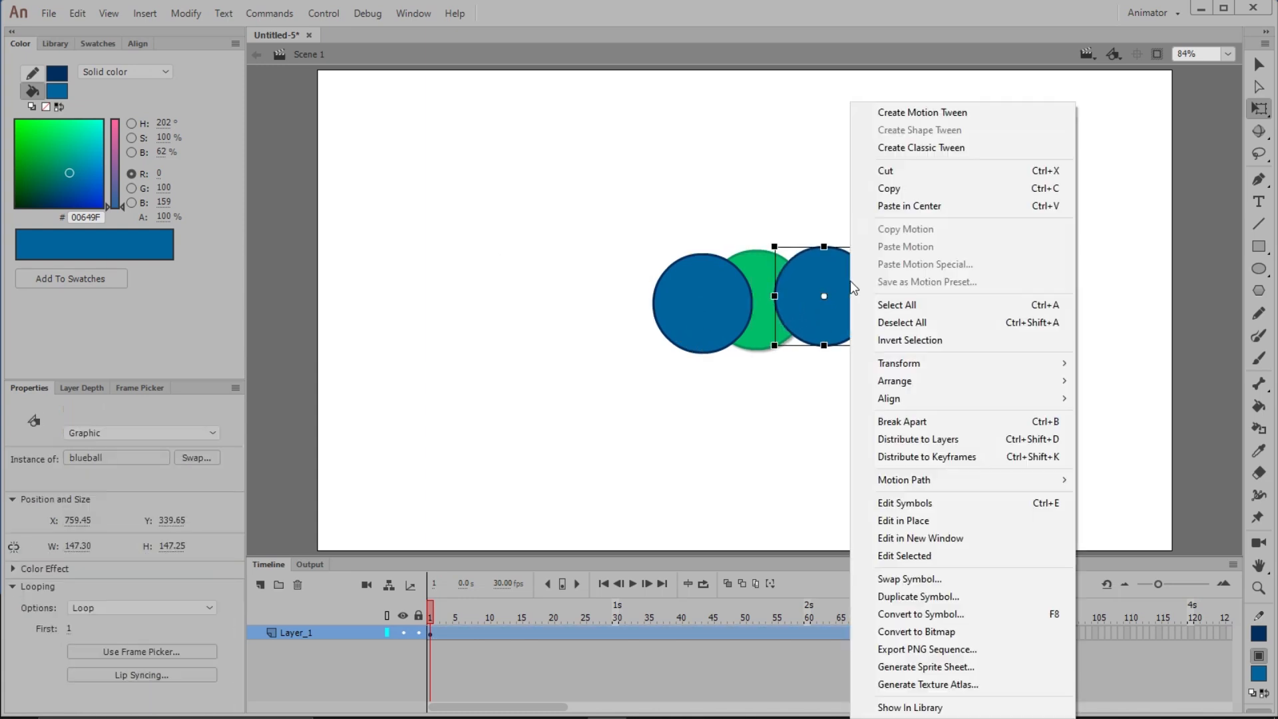
mouse_move(899, 380)
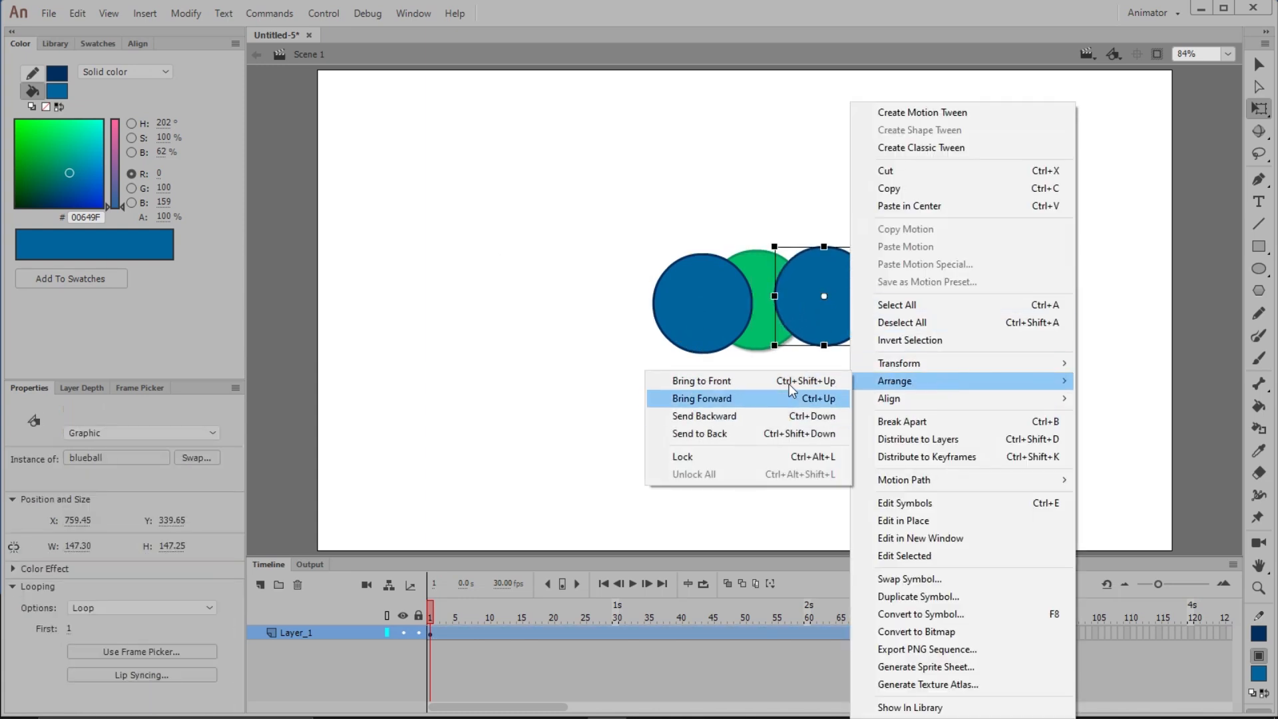
click(797, 432)
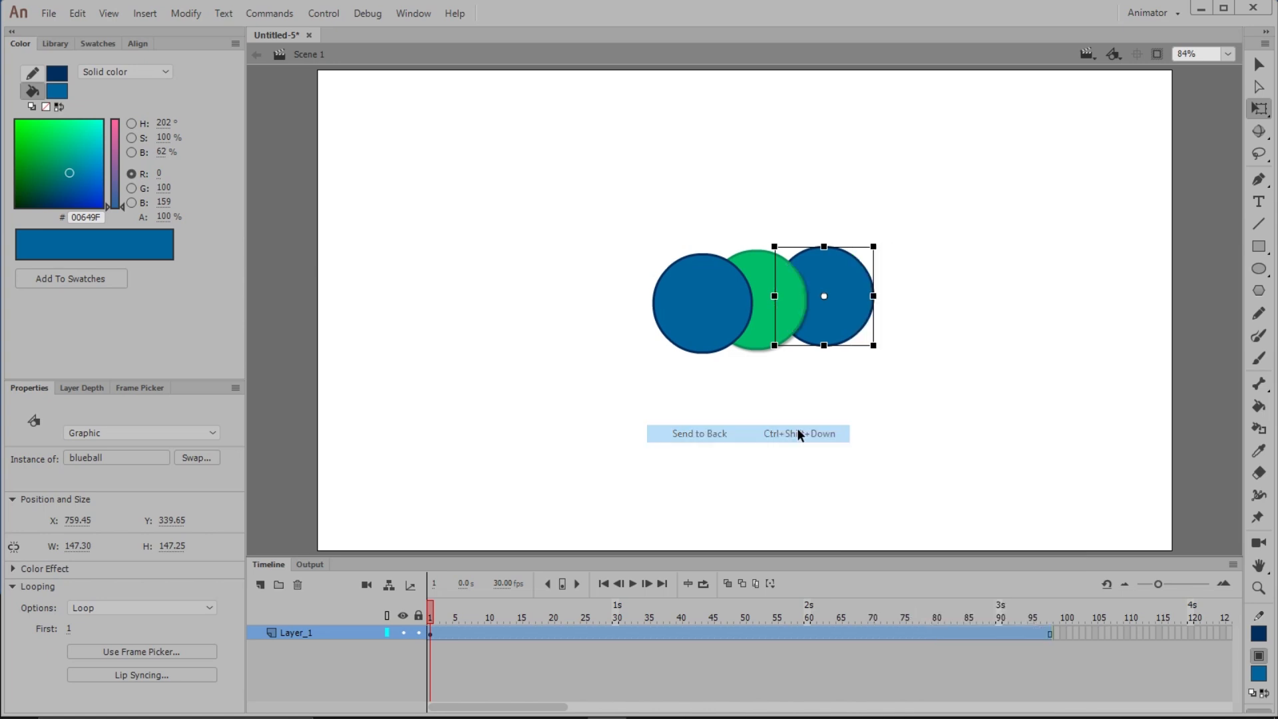
Select all three balls and move them up on the stage
click(833, 351)
drag(898, 242, 626, 376)
drag(852, 329, 850, 257)
Distribute the three selected balls to their own layers
right_click(827, 194)
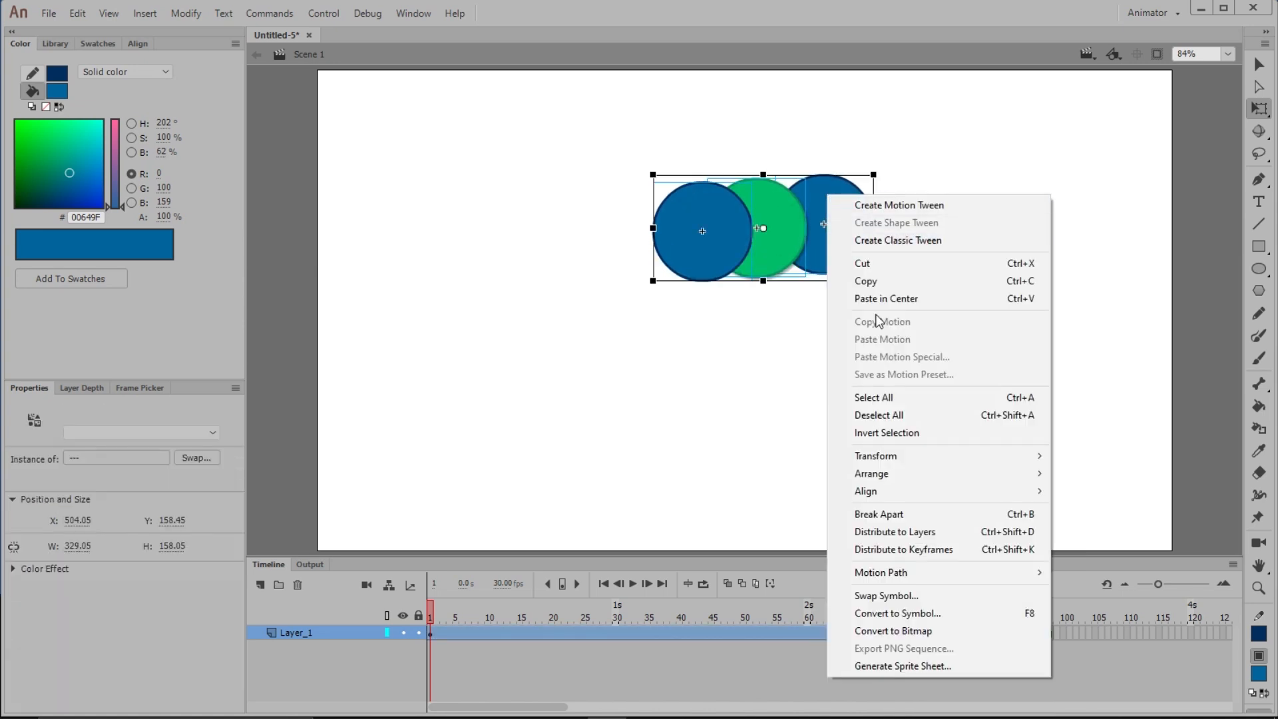
click(917, 537)
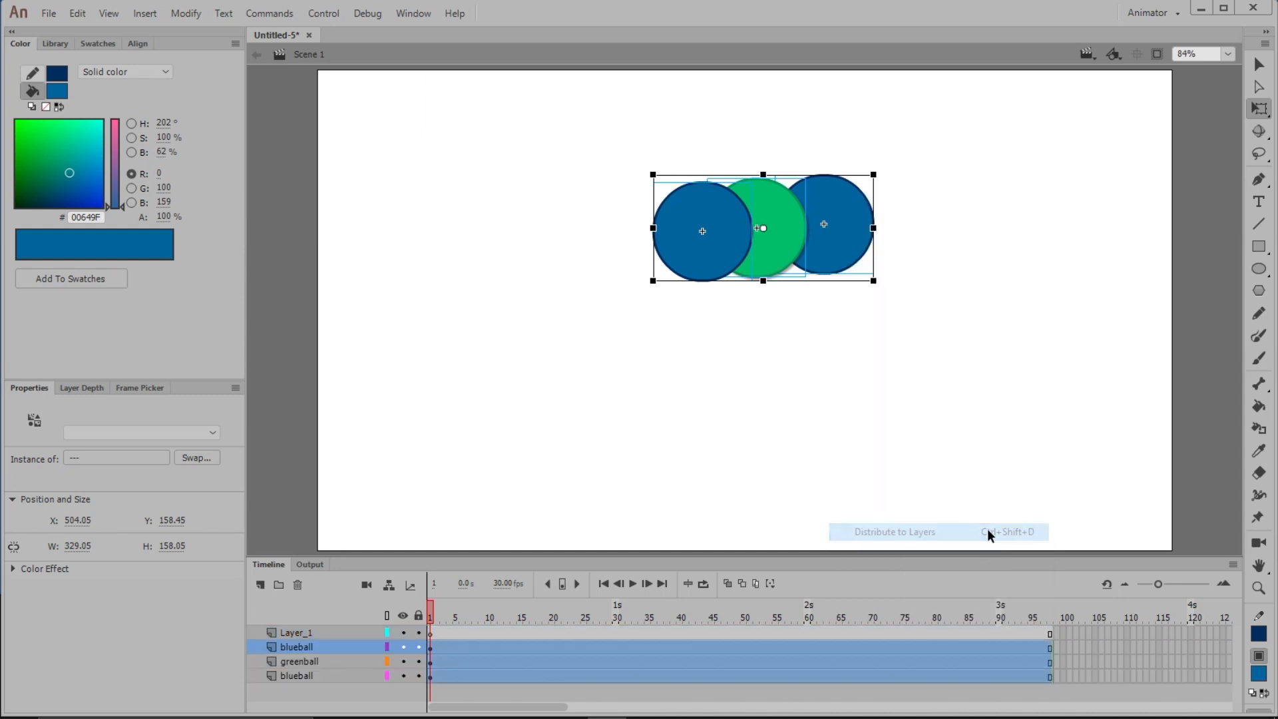
click(932, 397)
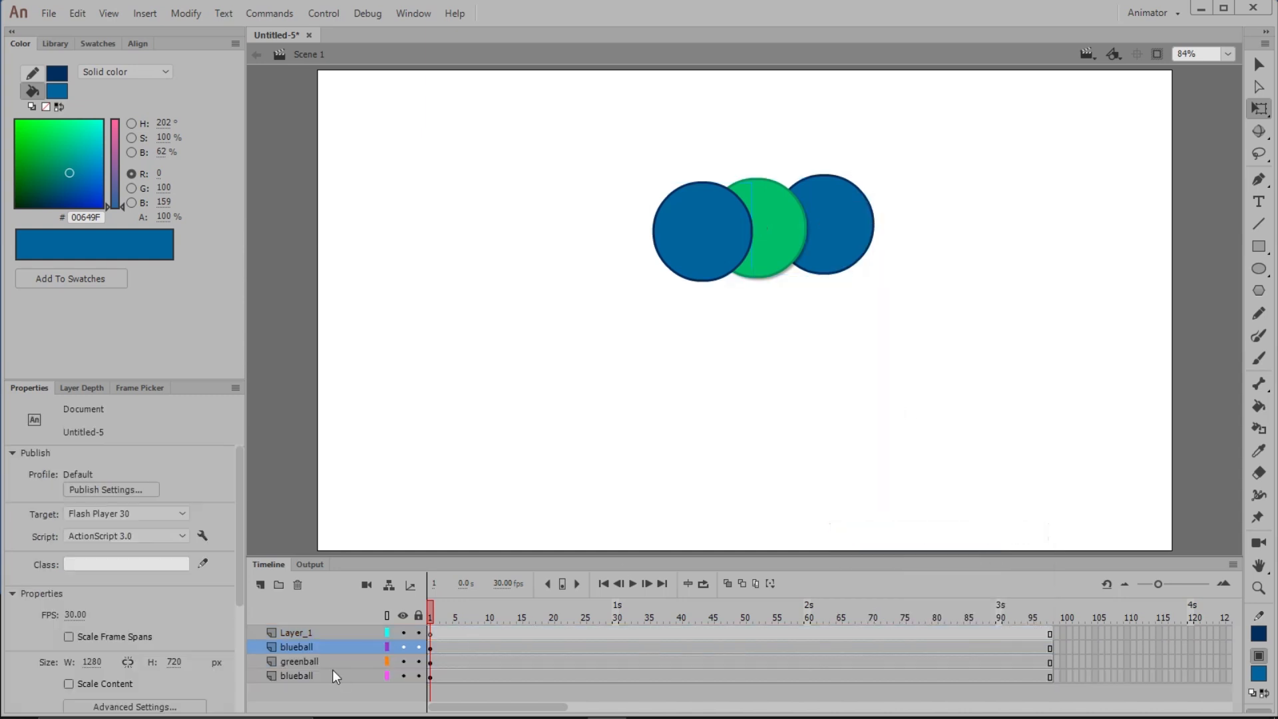
Delete the now empty Layer_1 from the timeline
click(434, 646)
click(433, 675)
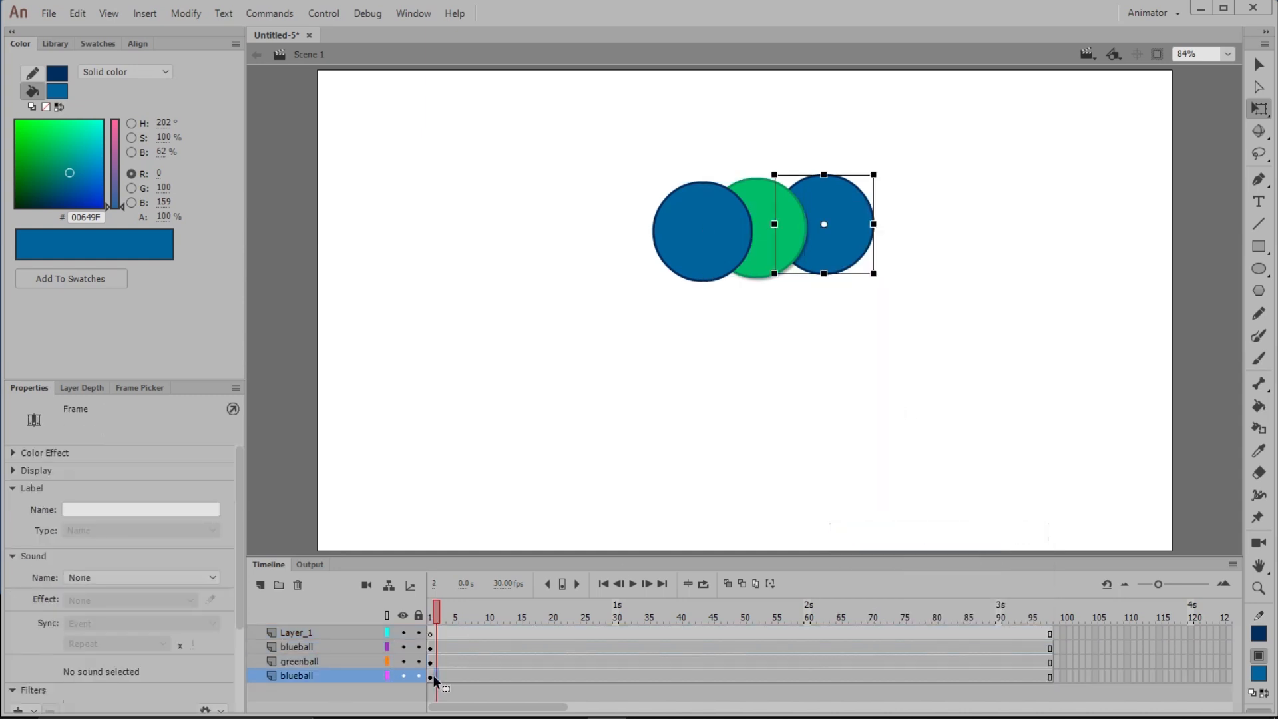
click(321, 629)
click(297, 584)
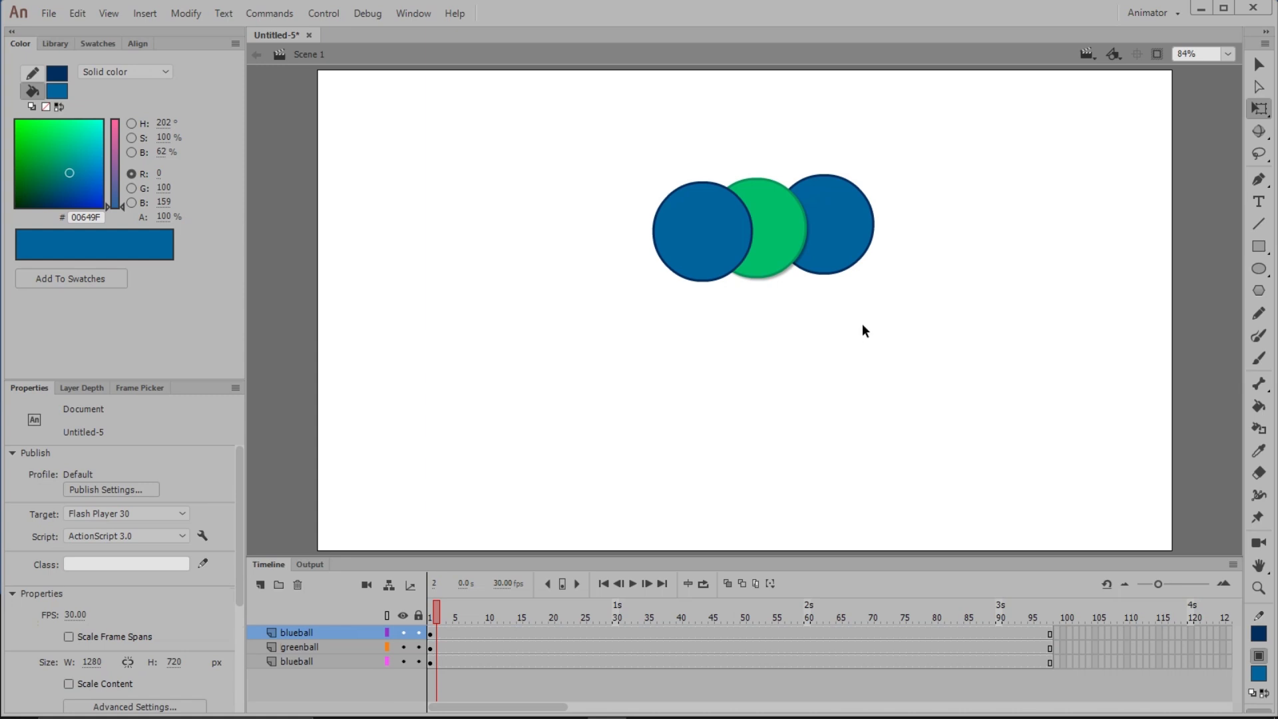
Move the left blue ball further left, away from the green ball
drag(688, 252, 599, 251)
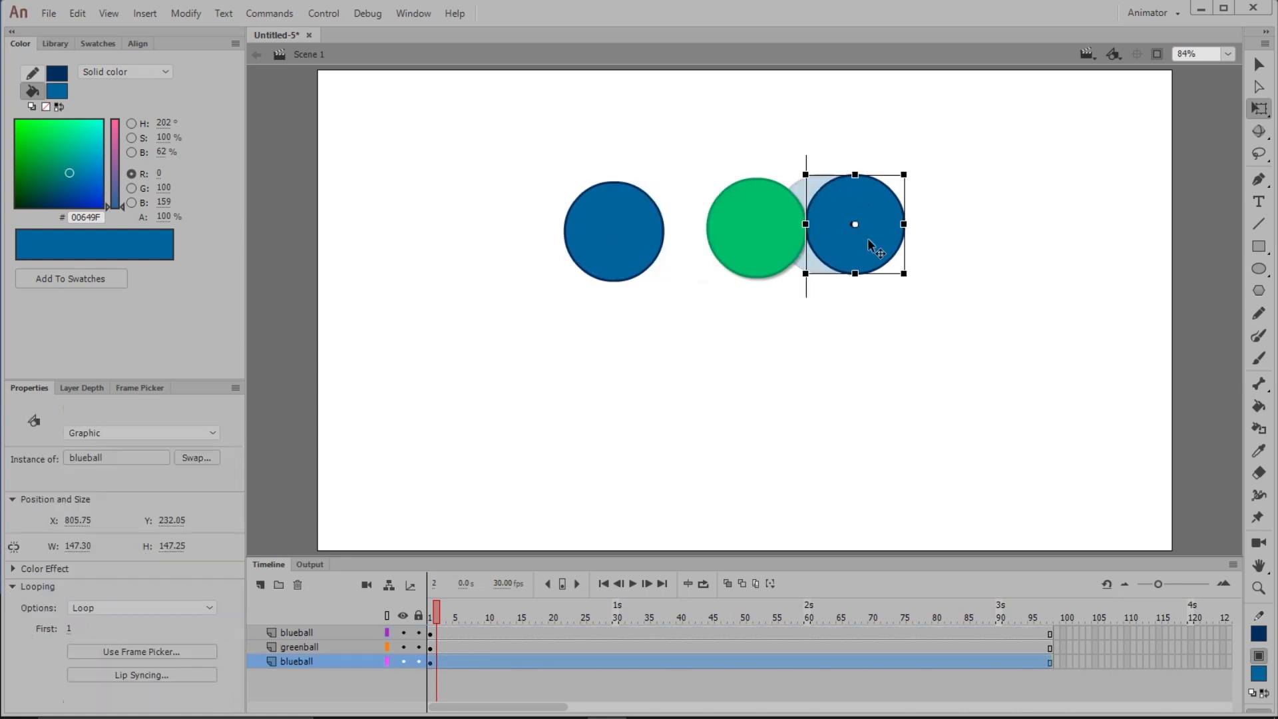